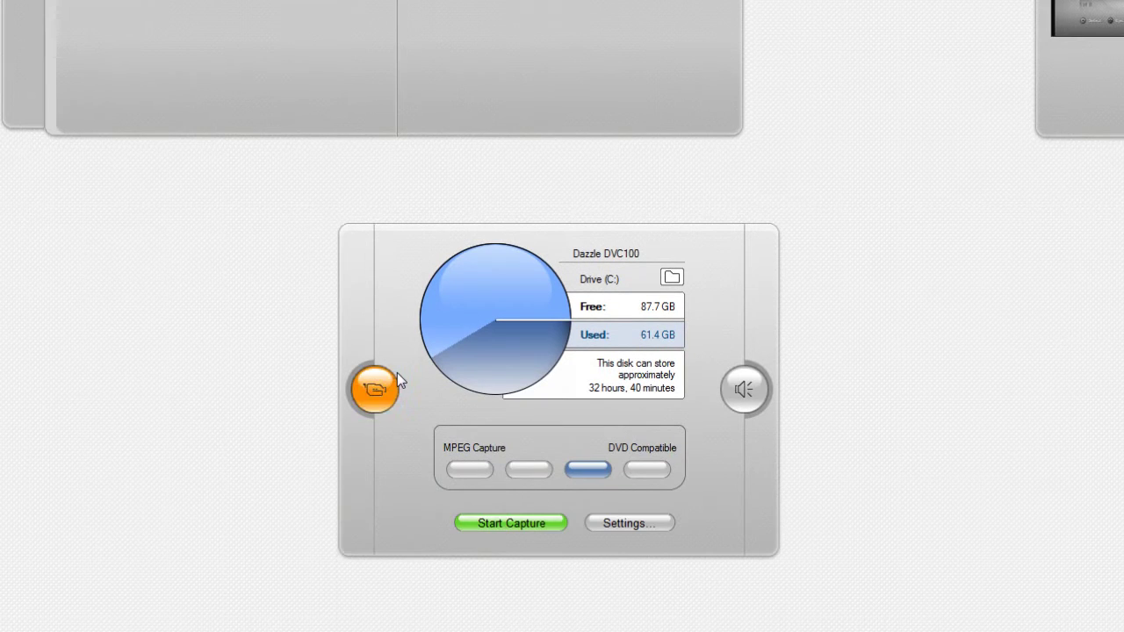
Step: Check the video input adjustments and audio capture settings panels, then hide them again
click(373, 387)
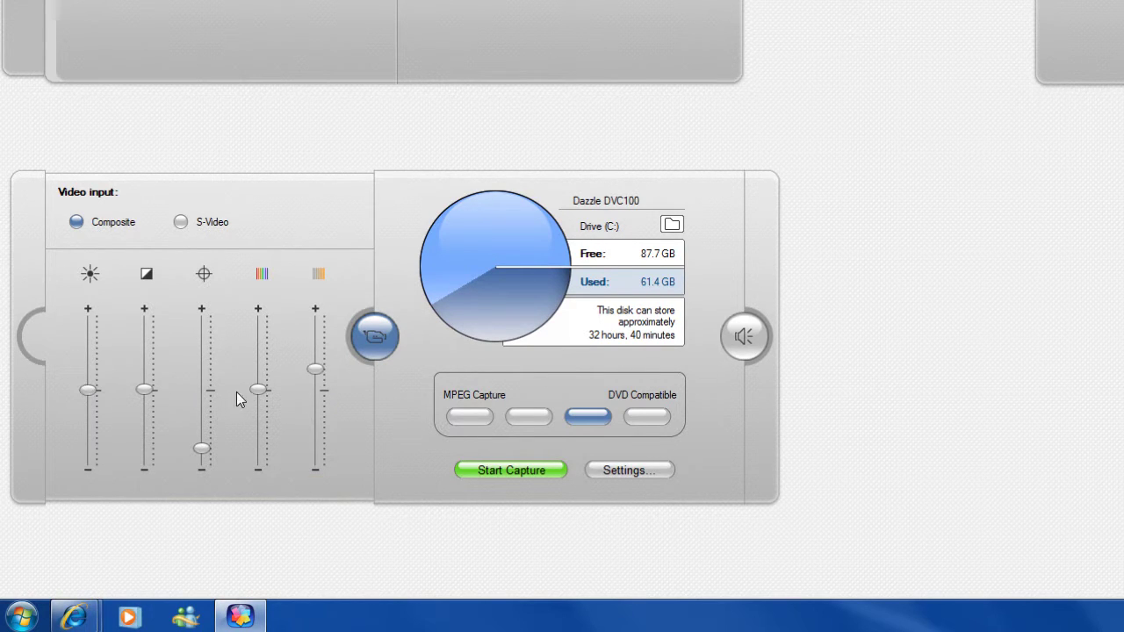
click(367, 350)
click(751, 362)
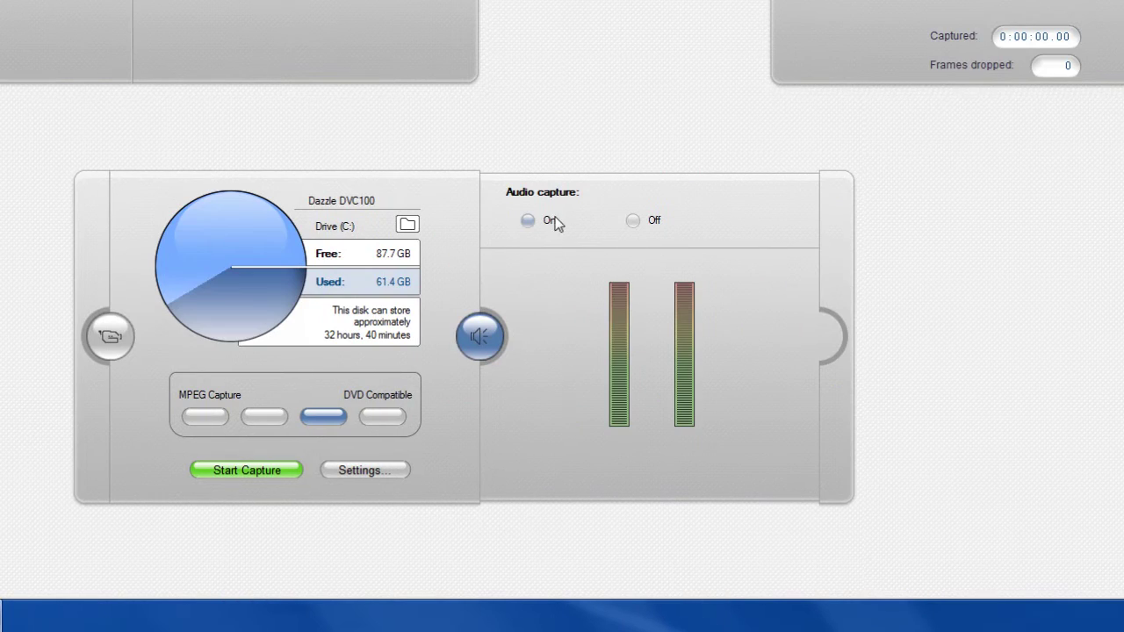
click(479, 336)
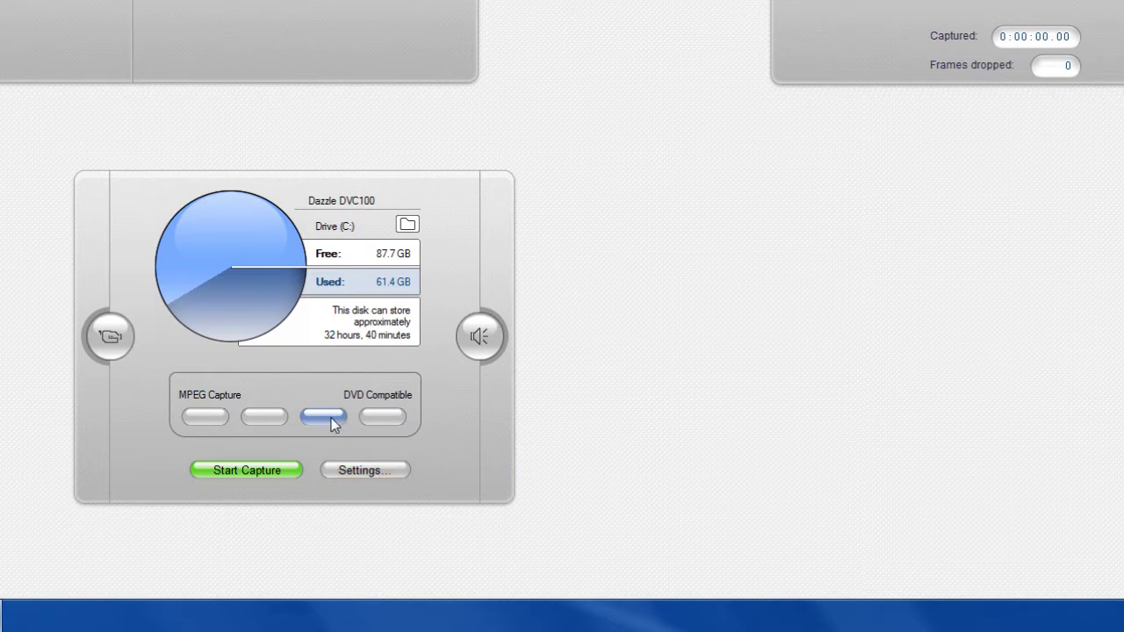
Step: In Setup Options, set Capture source to 16:9 aspect ratio, trying PAL before returning to NTSC
click(351, 471)
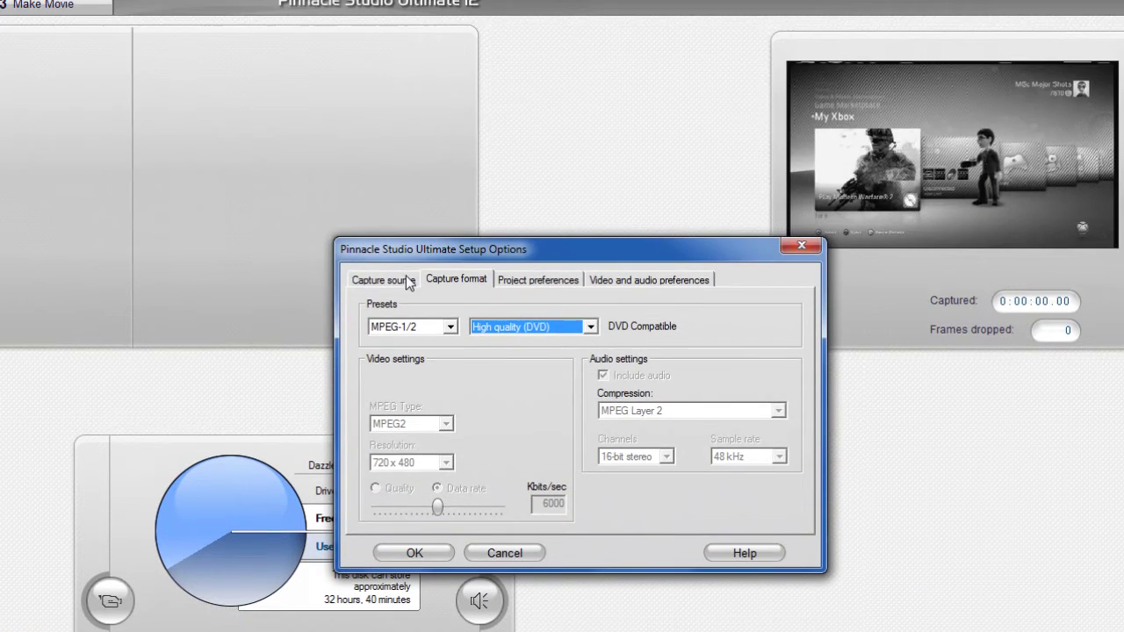
click(407, 280)
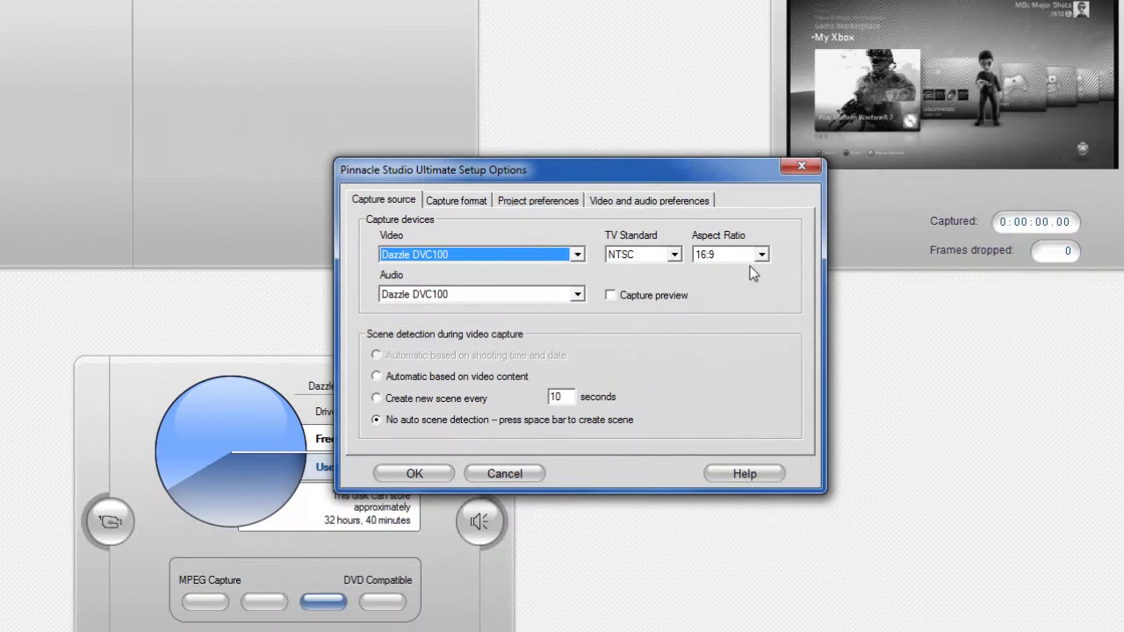
click(856, 255)
click(716, 281)
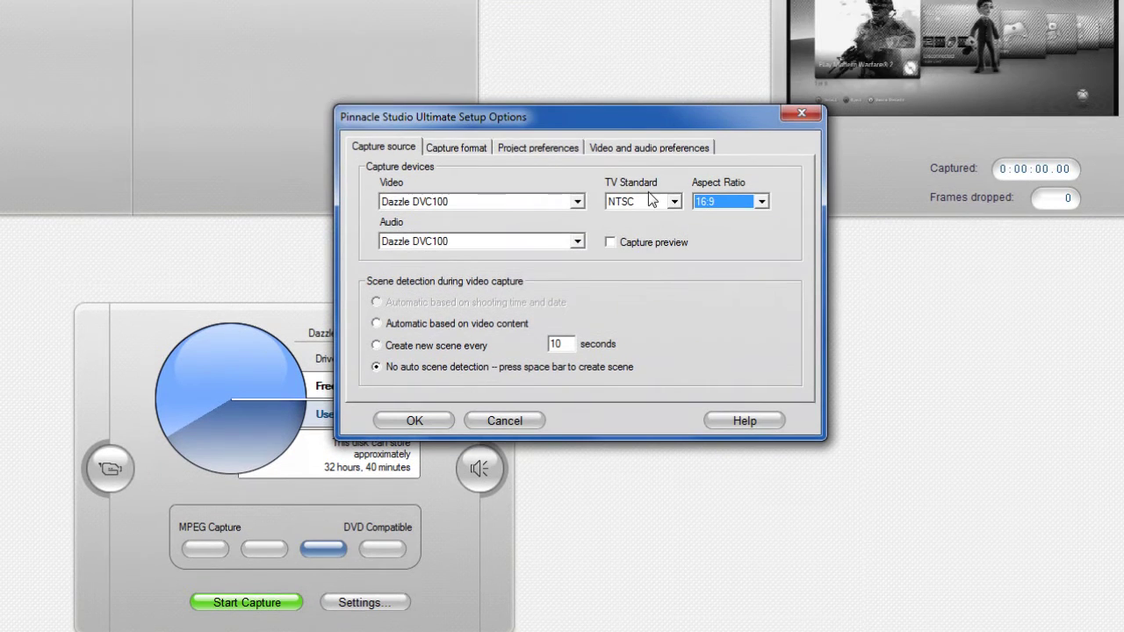
click(651, 201)
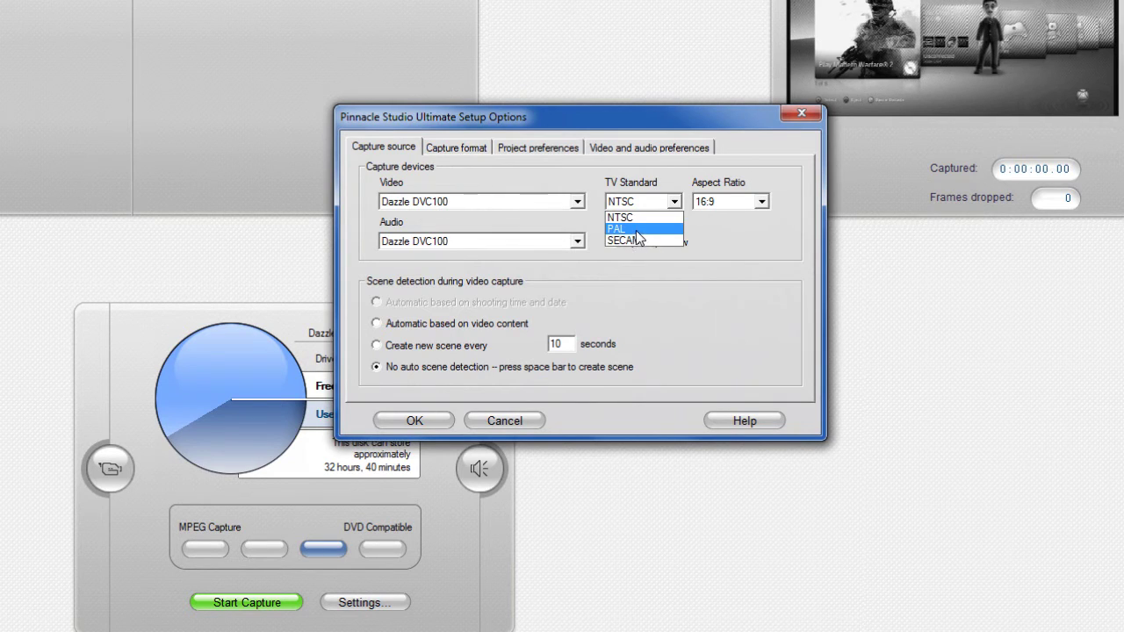
click(636, 229)
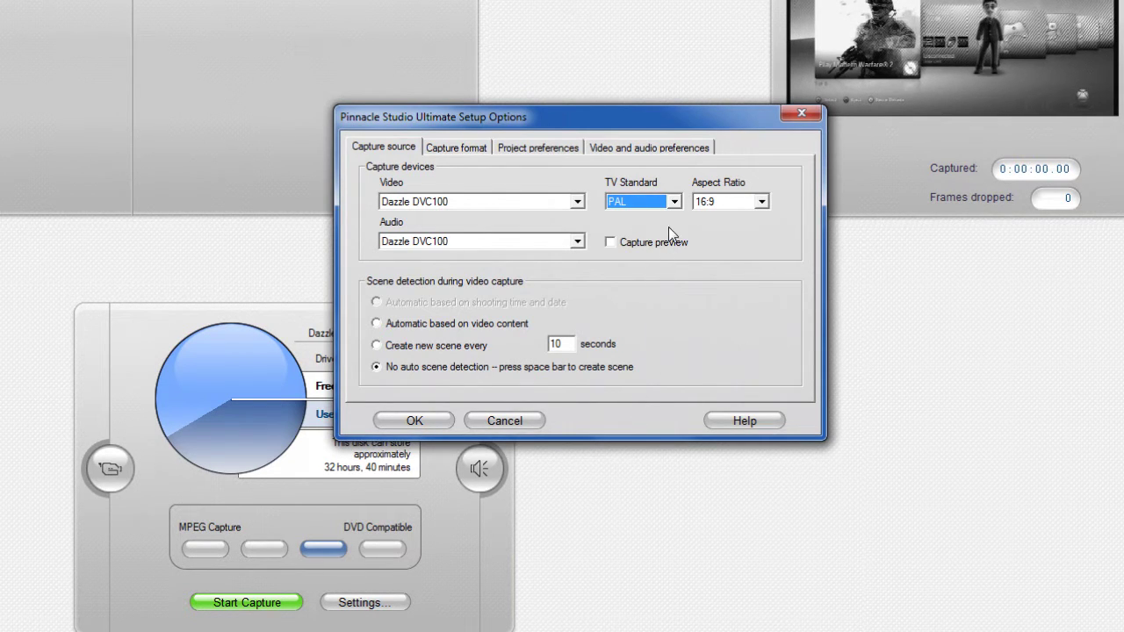
click(675, 202)
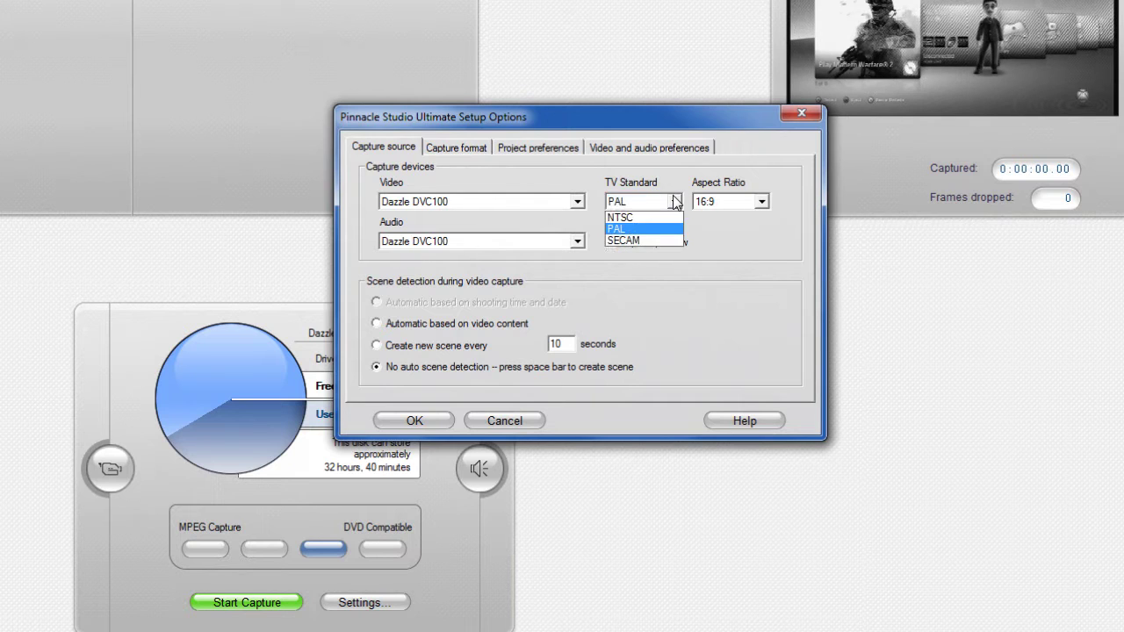
click(673, 219)
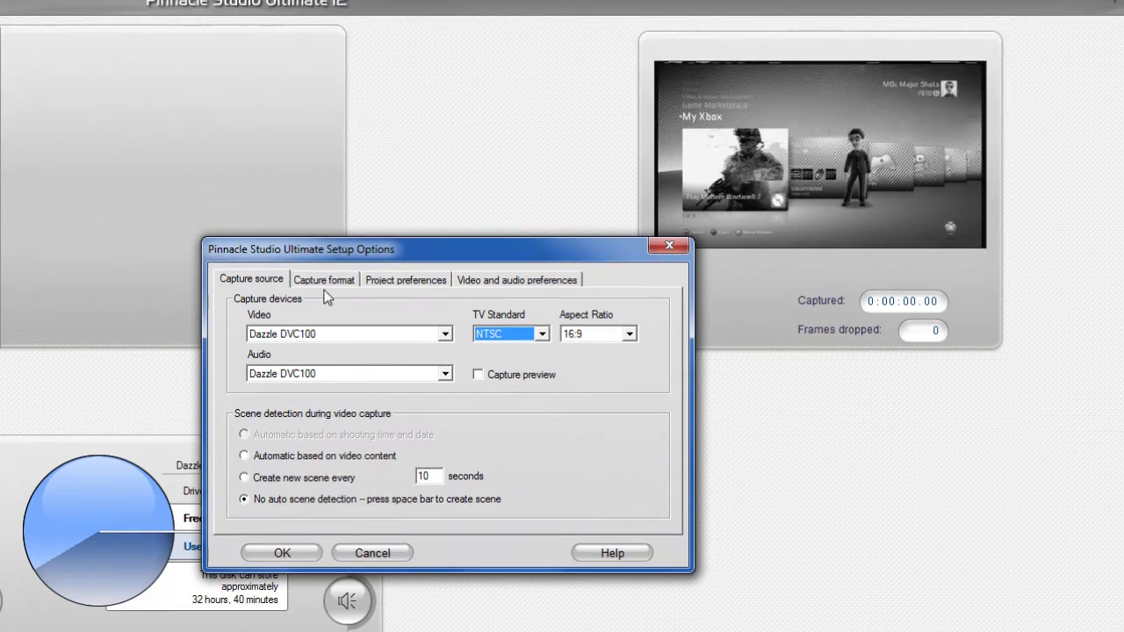
Step: Leave the MPEG-1/2 and High quality (DVD) capture presets unchanged and view Video and audio preferences
click(323, 280)
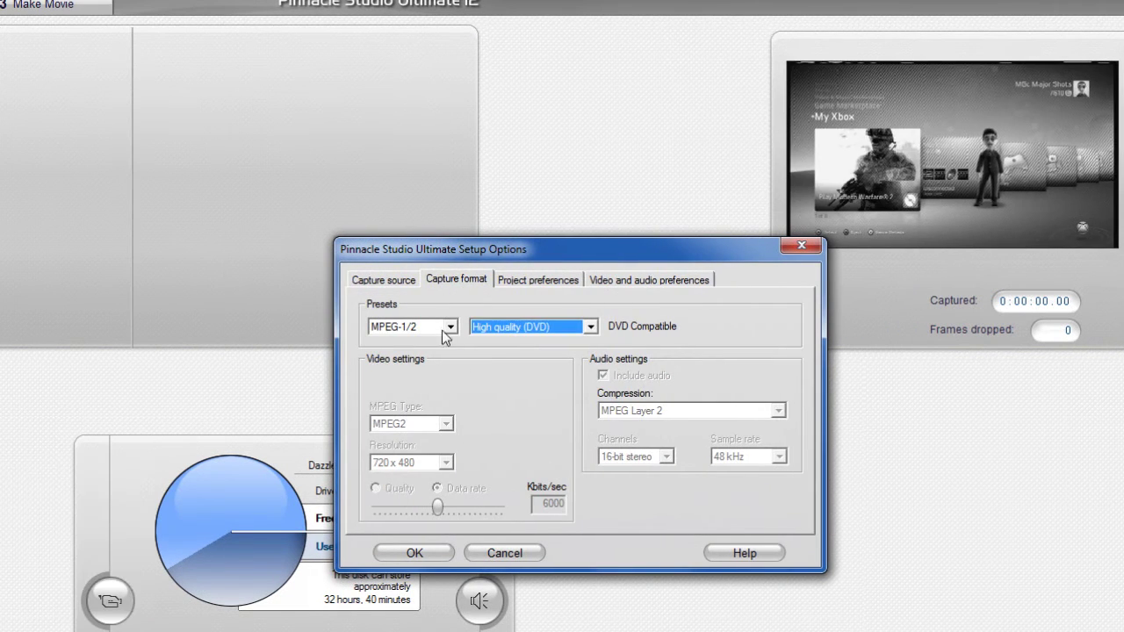
click(450, 327)
click(442, 353)
click(501, 327)
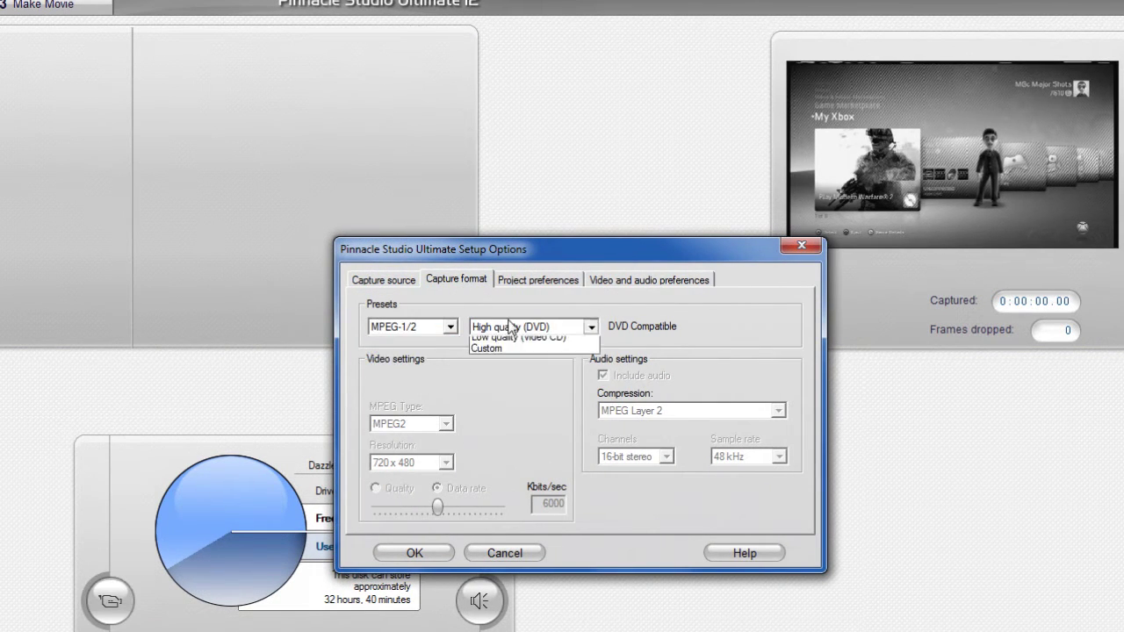
click(505, 281)
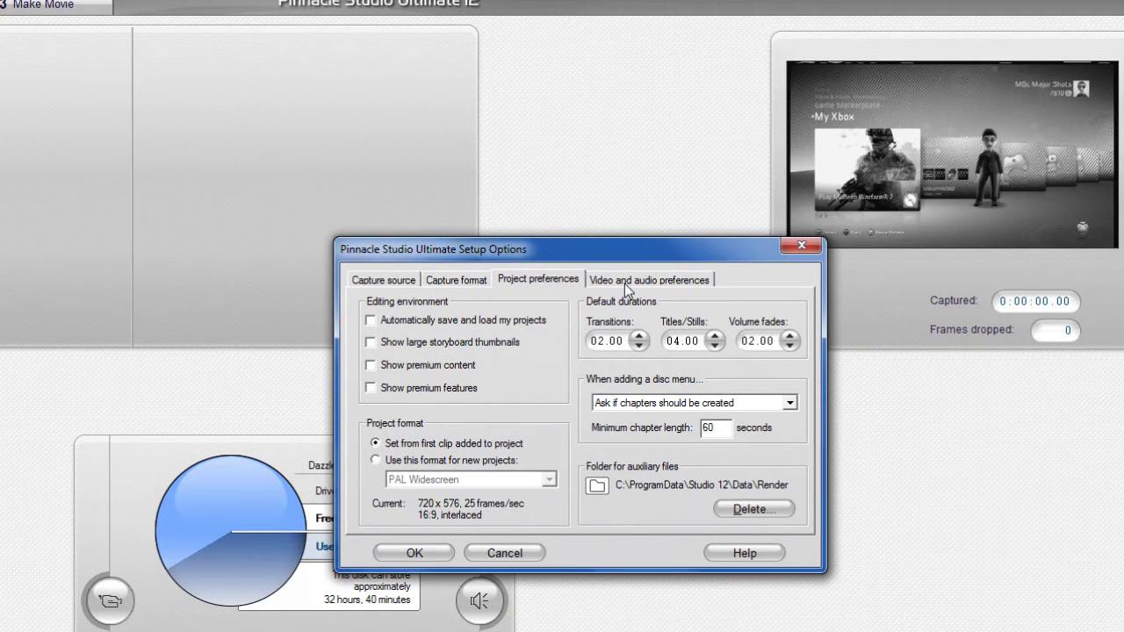
click(624, 281)
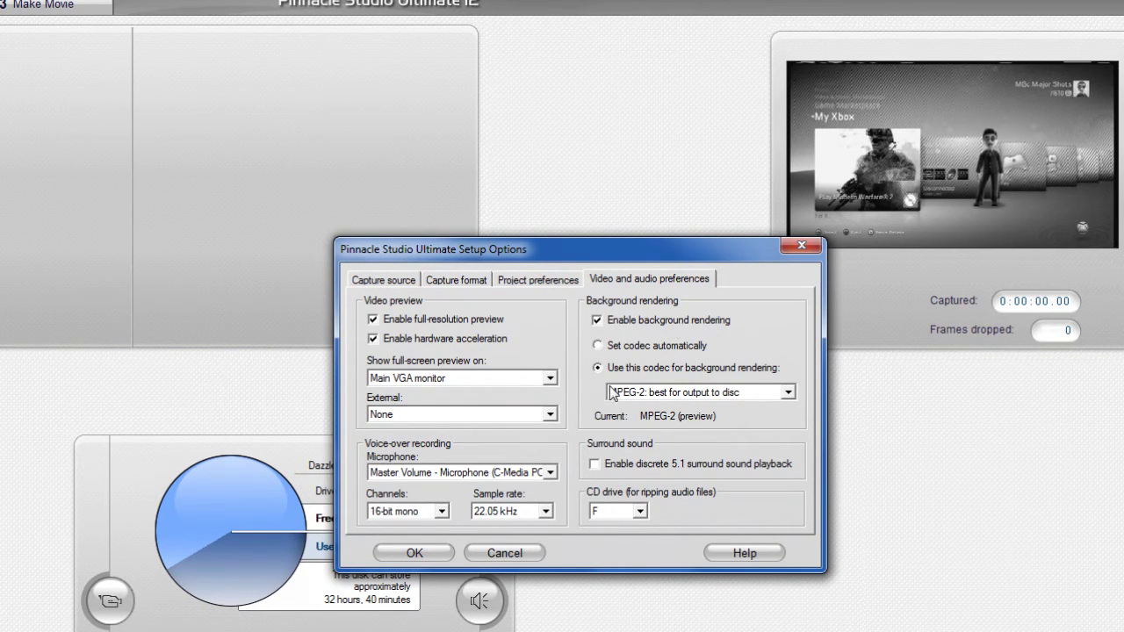
Step: Keep 'MPEG-2: best for output to disc' for background rendering, confirm, and dismiss the no-signal warning
click(726, 393)
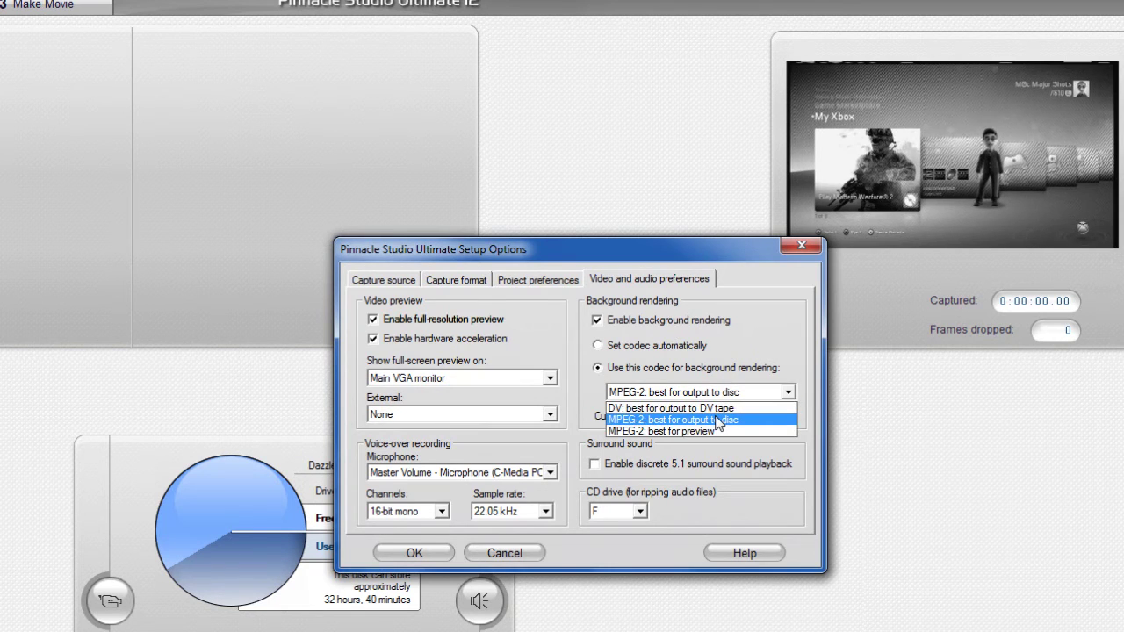
click(718, 421)
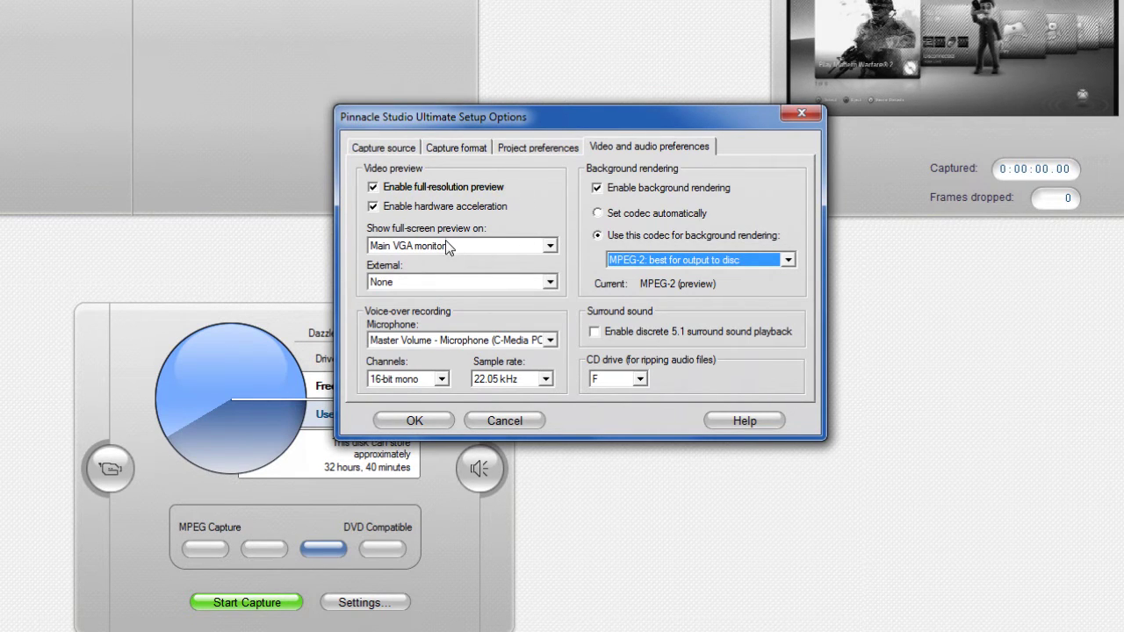
click(419, 418)
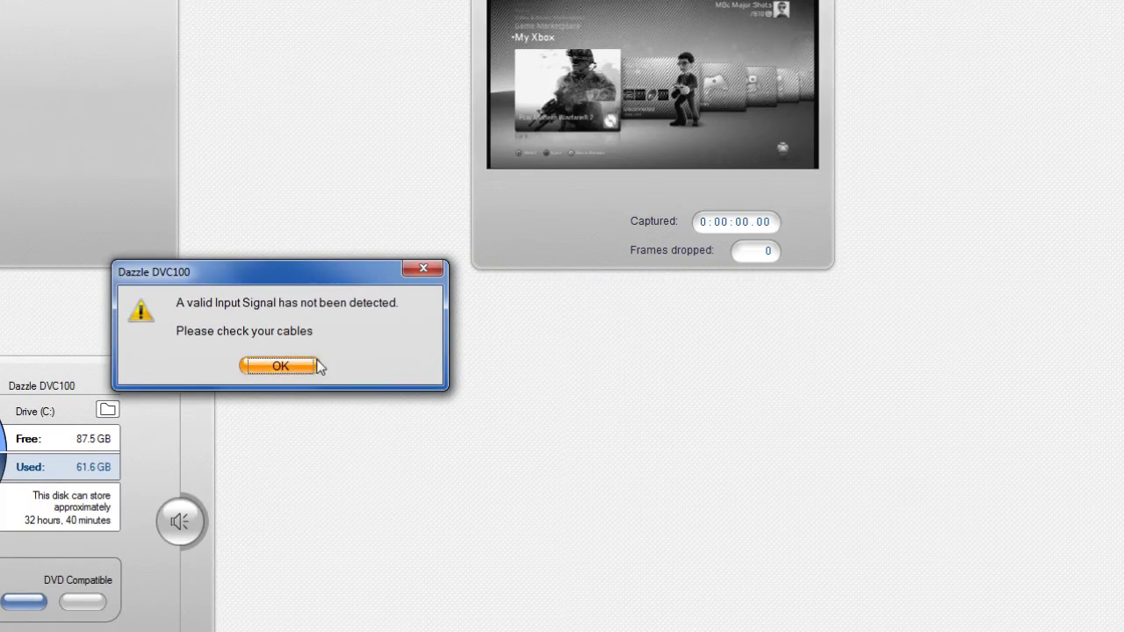
click(315, 365)
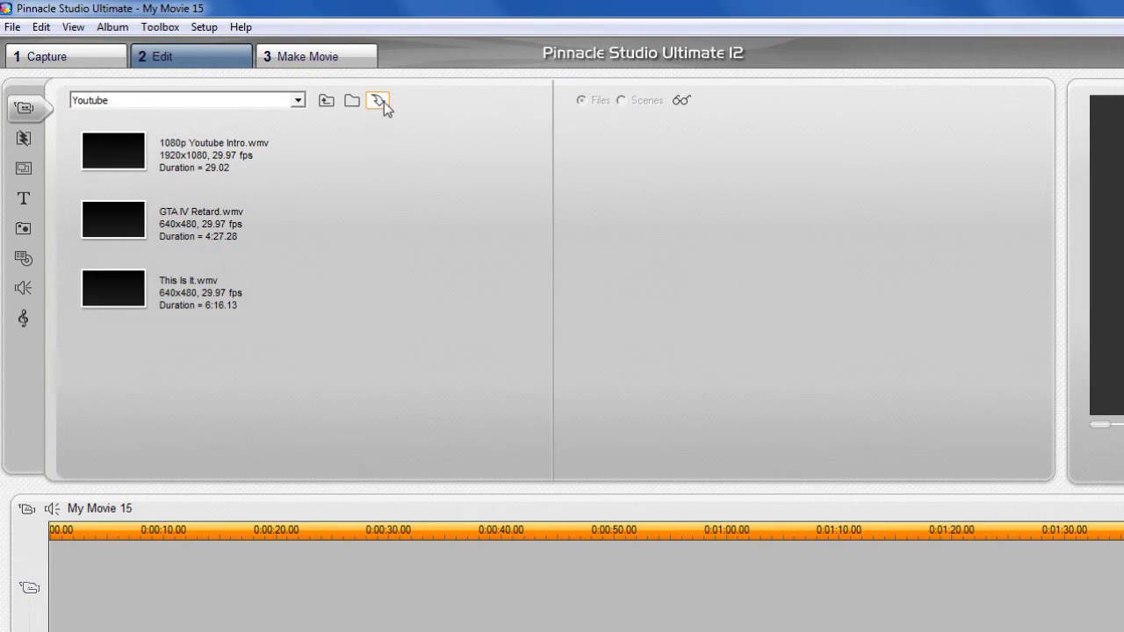
Step: Briefly open Import Media, then show page 2 of the Videos folder in the album
click(378, 100)
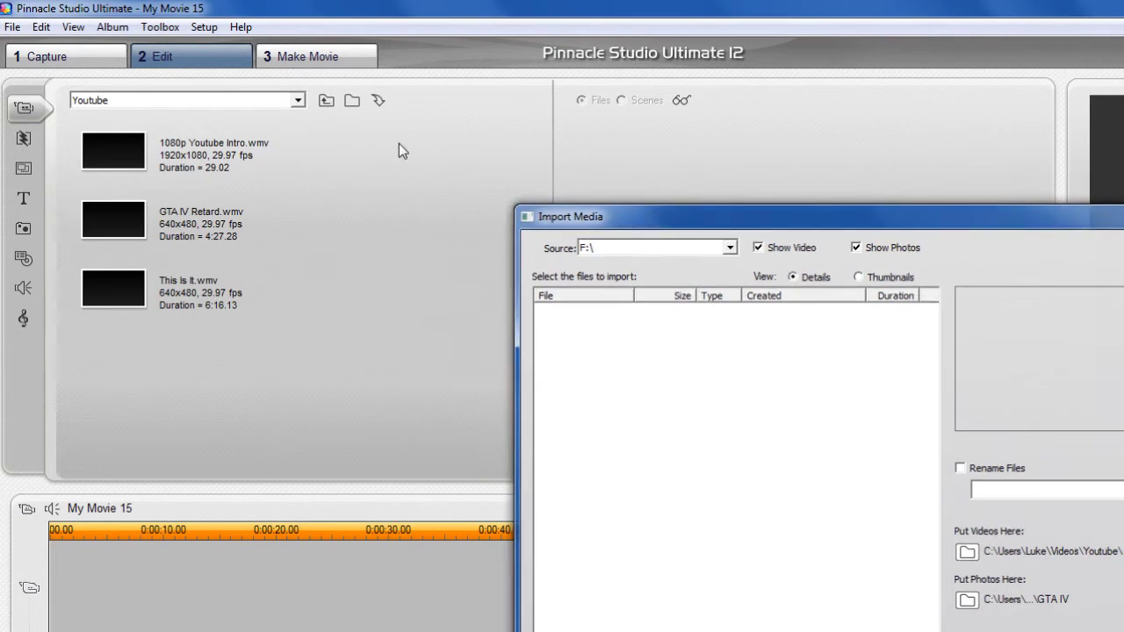
key(Escape)
click(326, 100)
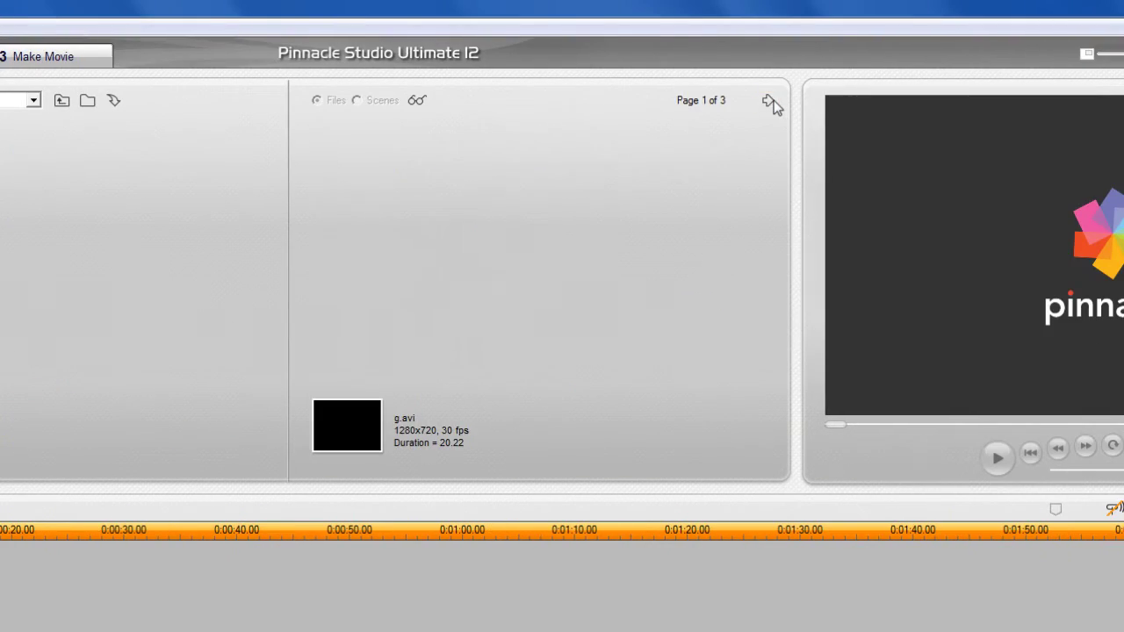
click(771, 101)
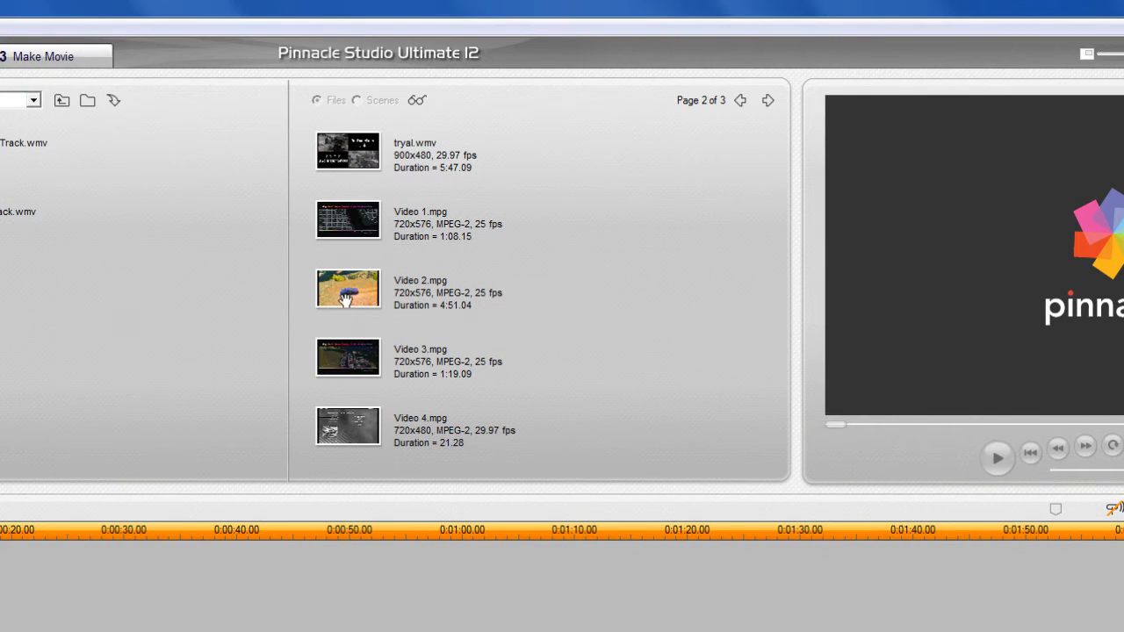
Step: Place Video 2 on the timeline, scrub it between 0:01:00 and 0:01:36, then delete it
drag(360, 154, 25, 473)
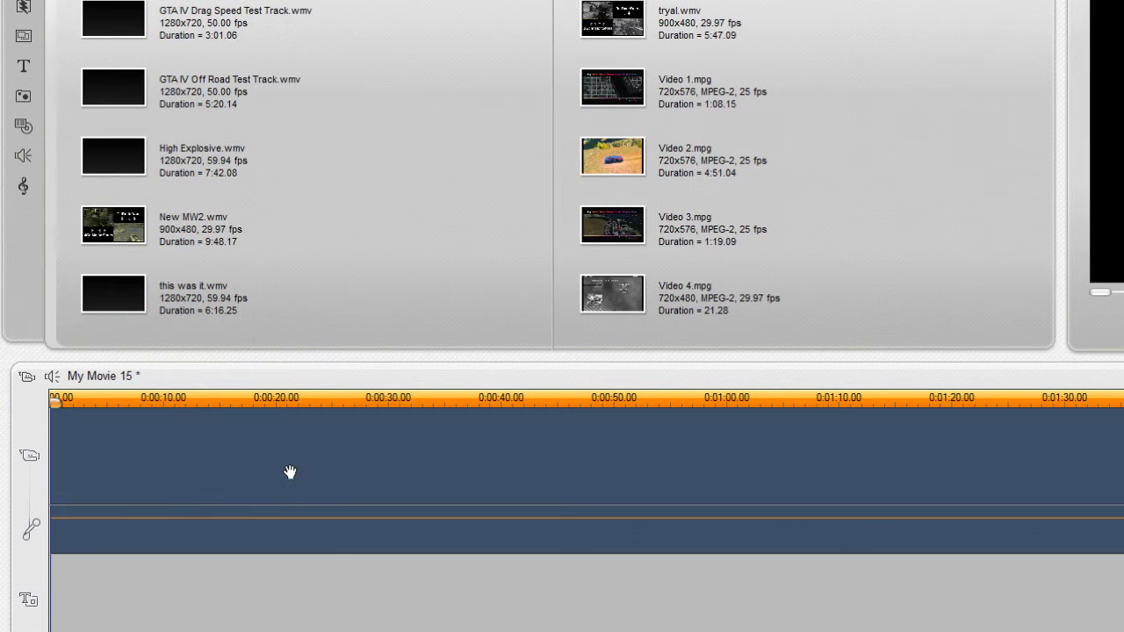
drag(290, 472, 294, 464)
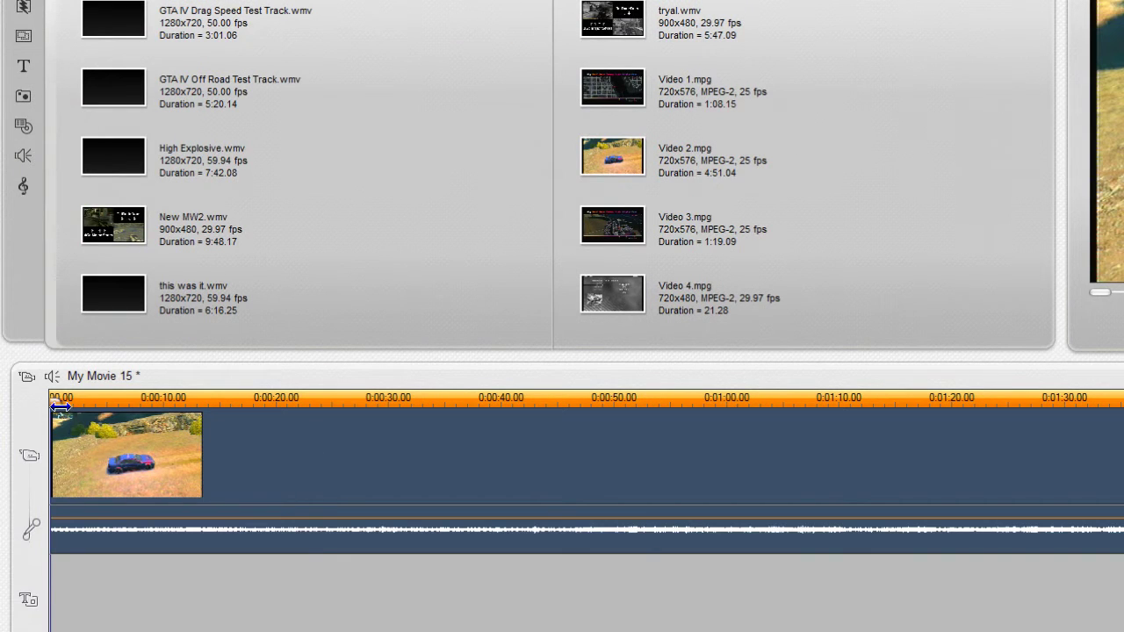
drag(60, 406, 1123, 413)
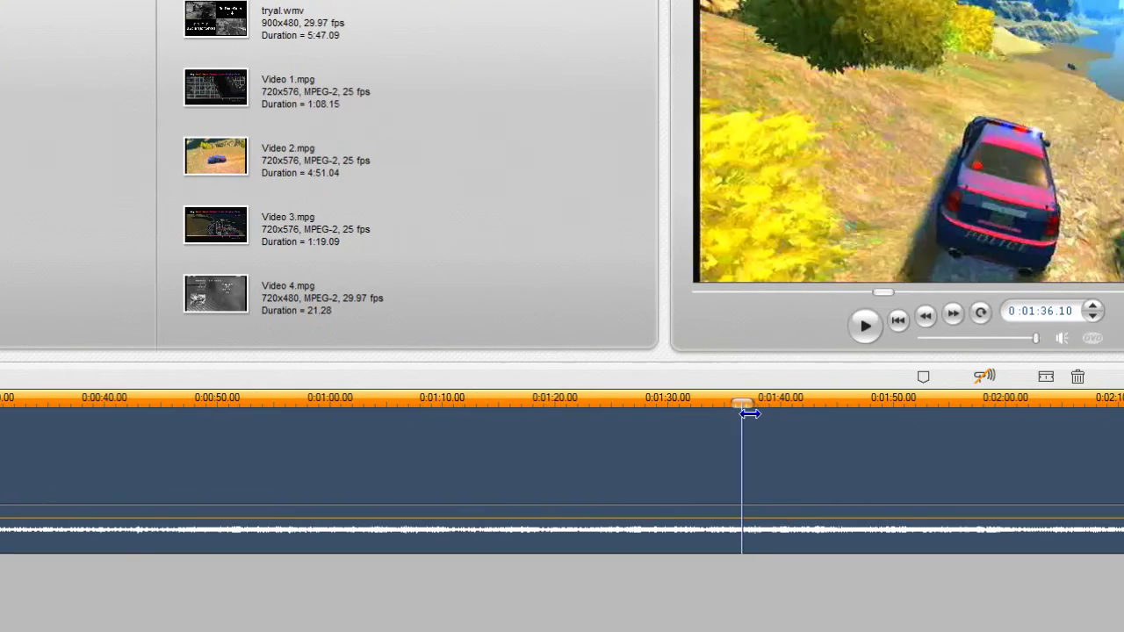
drag(749, 414, 546, 451)
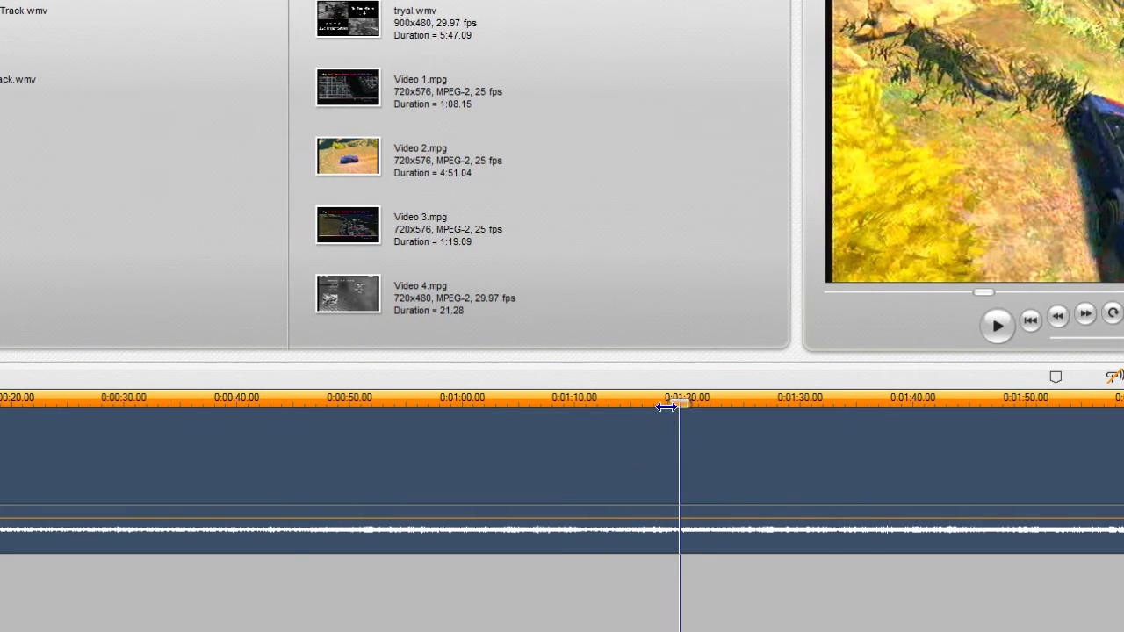
drag(667, 406, 784, 430)
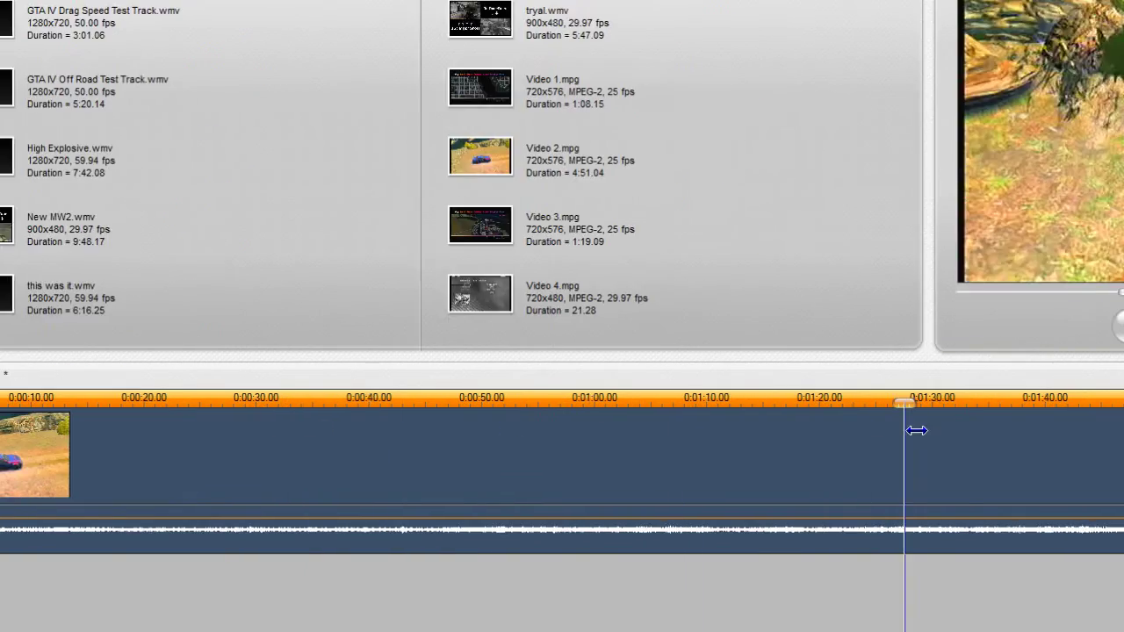
drag(916, 430, 384, 431)
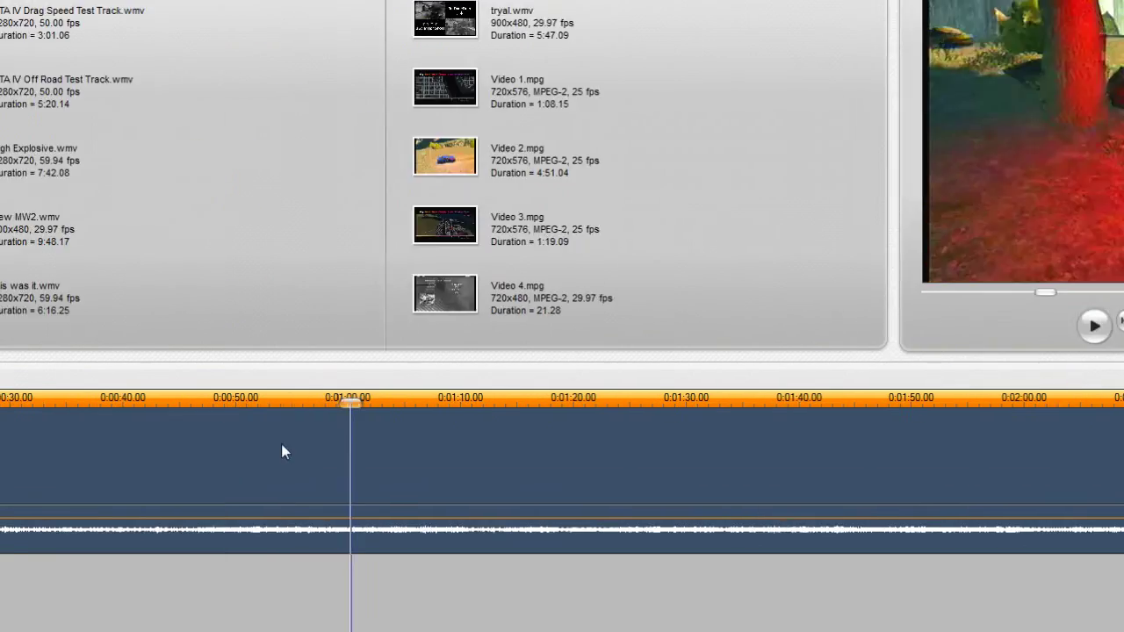
key(Delete)
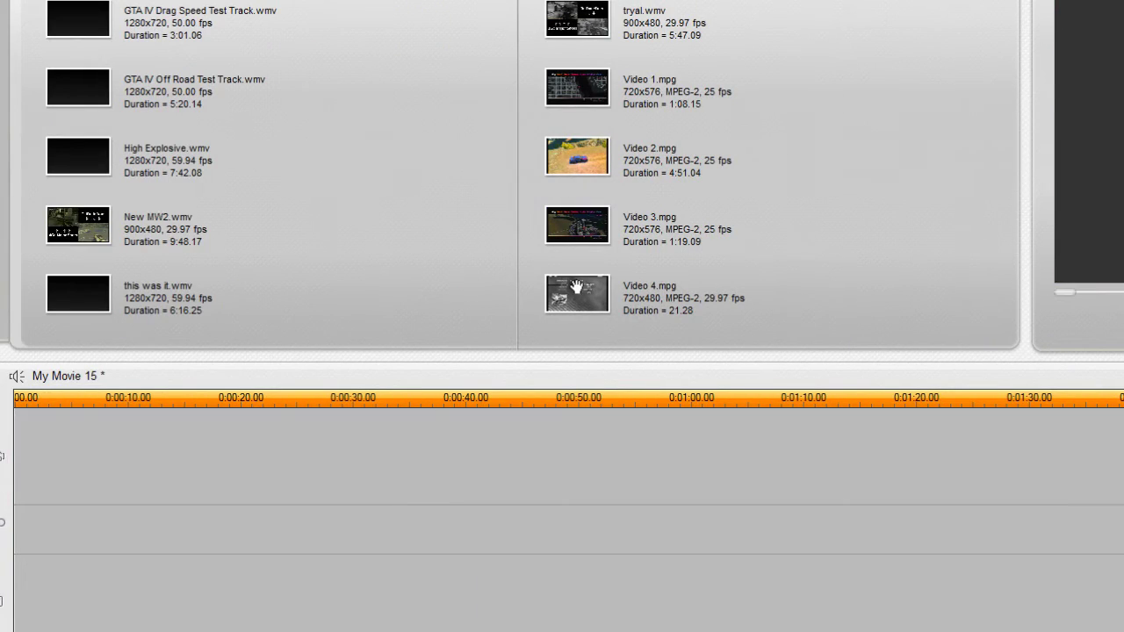
Step: Add Video 4 to the timeline, split it at the chosen point and delete the unwanted half
drag(576, 286, 233, 331)
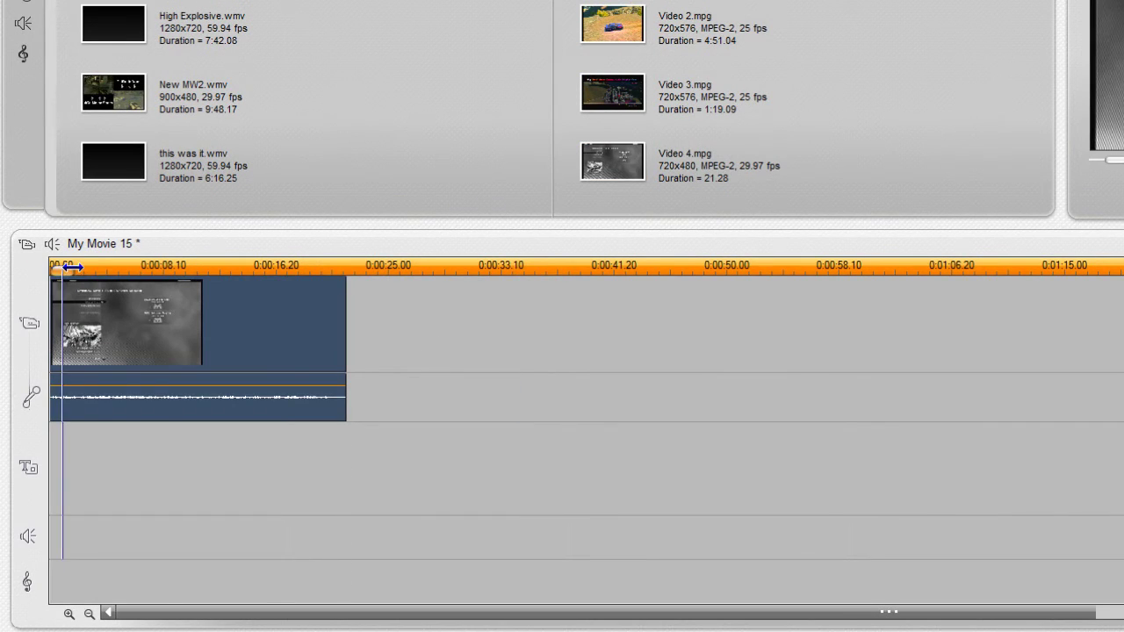
drag(72, 267, 204, 324)
right_click(200, 321)
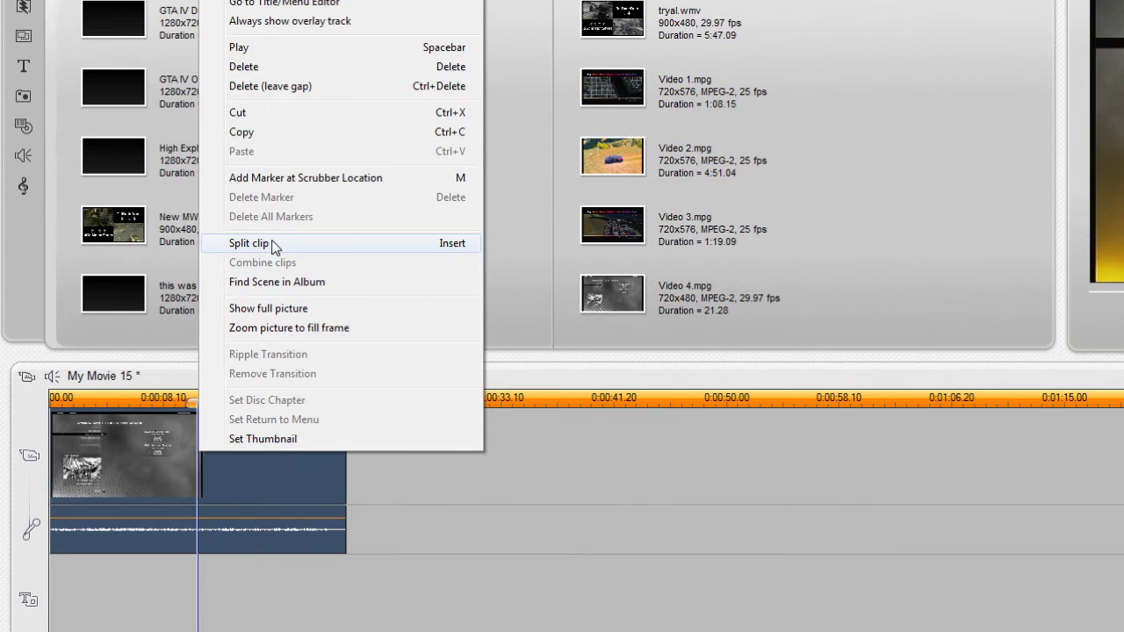
click(249, 243)
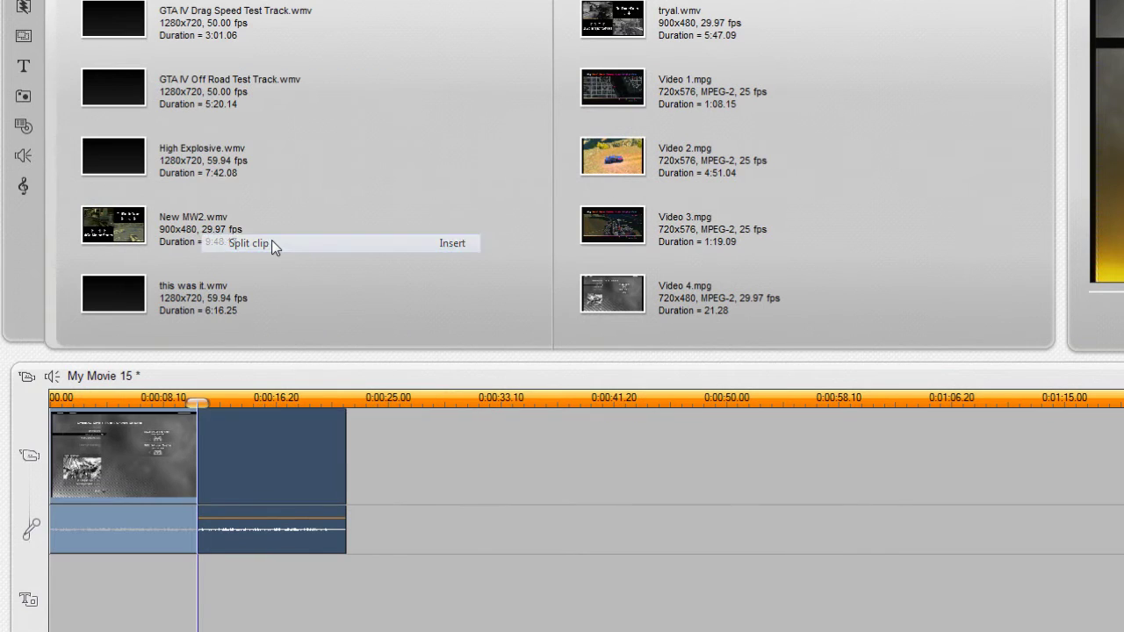
click(135, 446)
key(Delete)
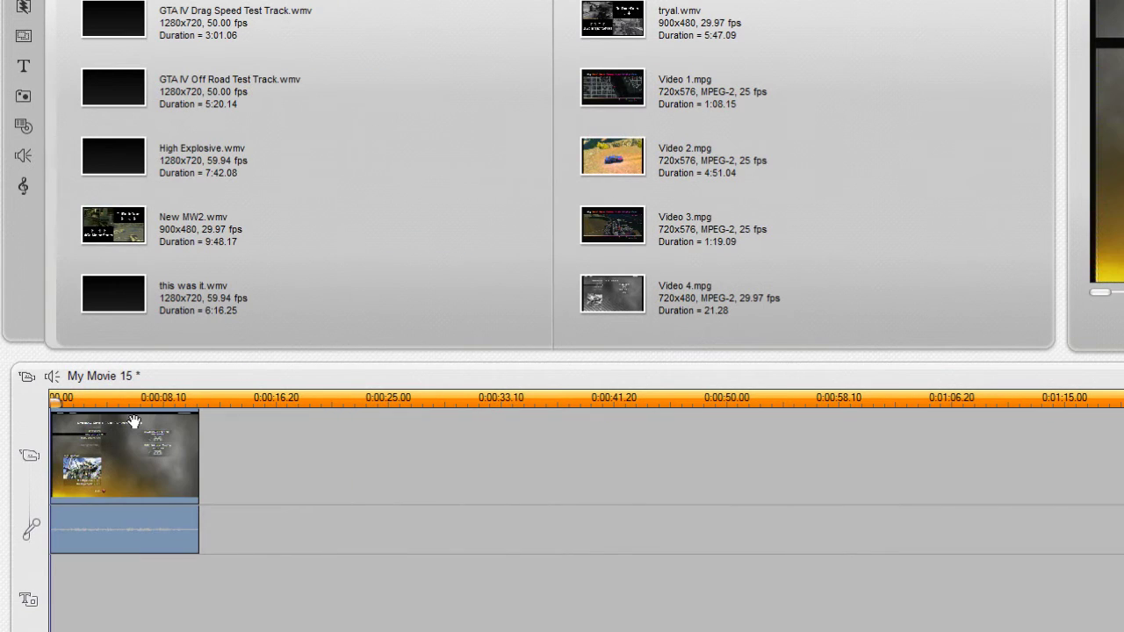
Step: Apply the Full Screen picture-in-picture preset to the clip and crop its top, right and left edges
click(142, 472)
double_click(143, 468)
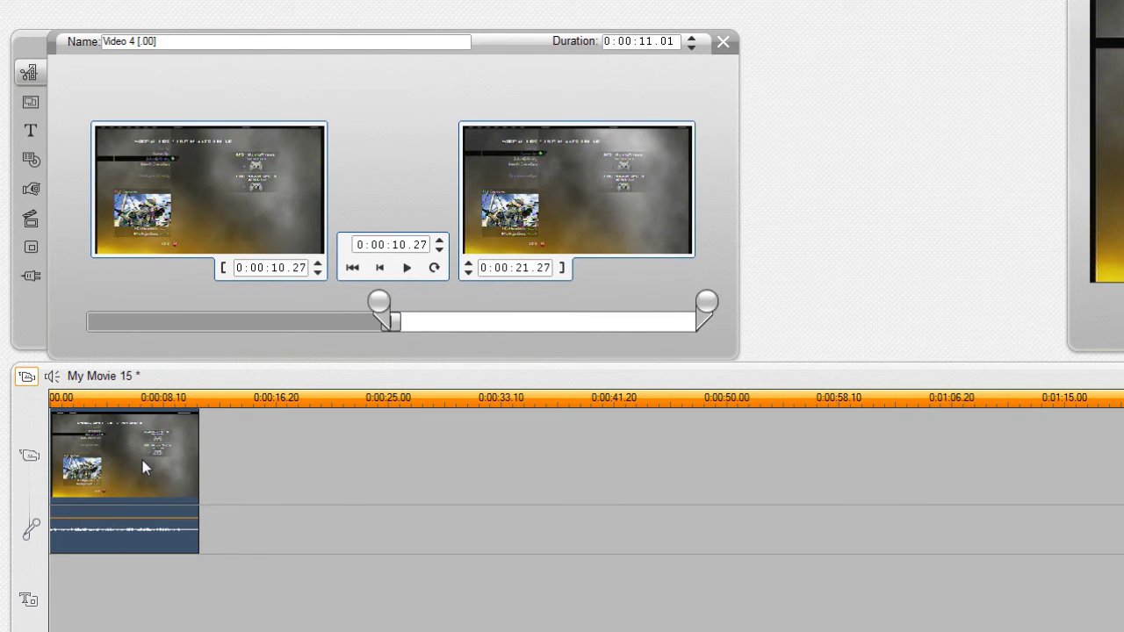
click(29, 246)
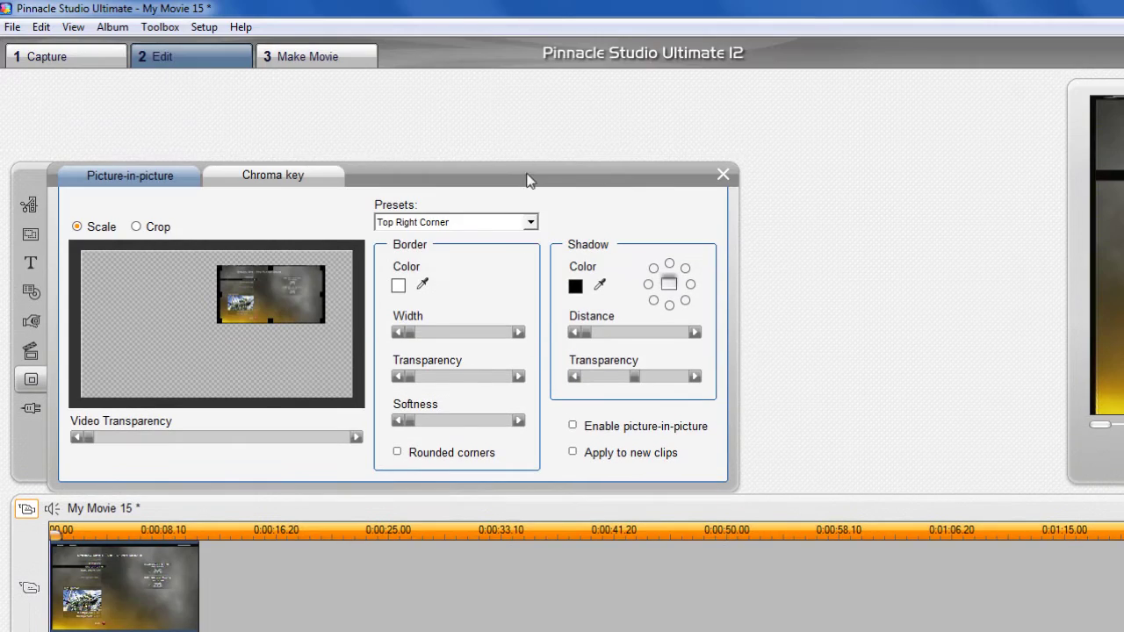
click(530, 90)
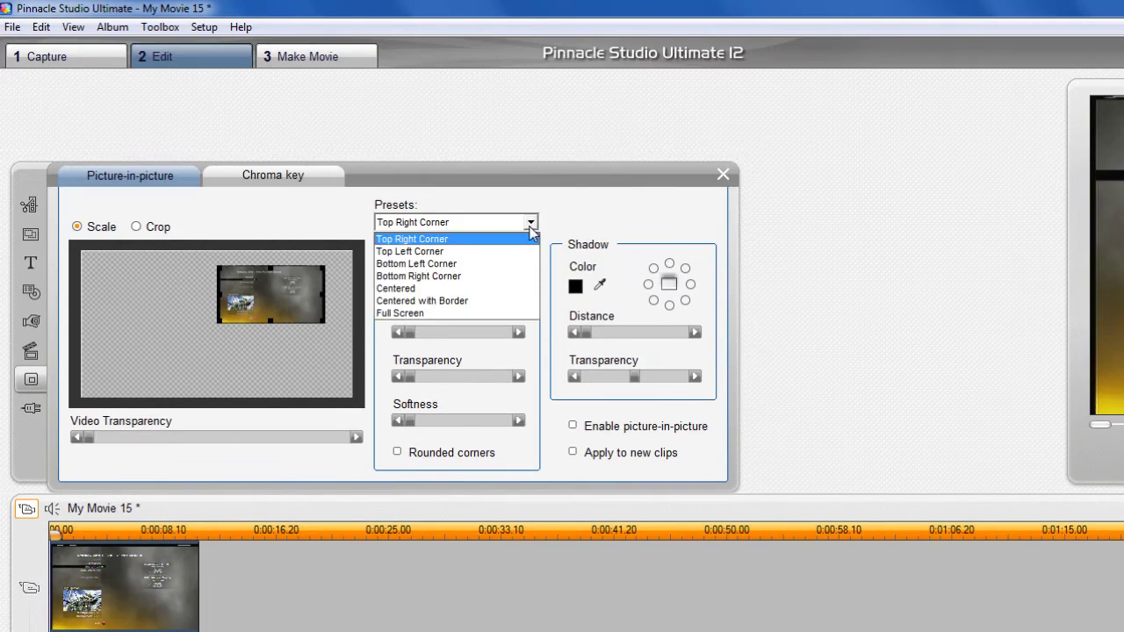
click(438, 312)
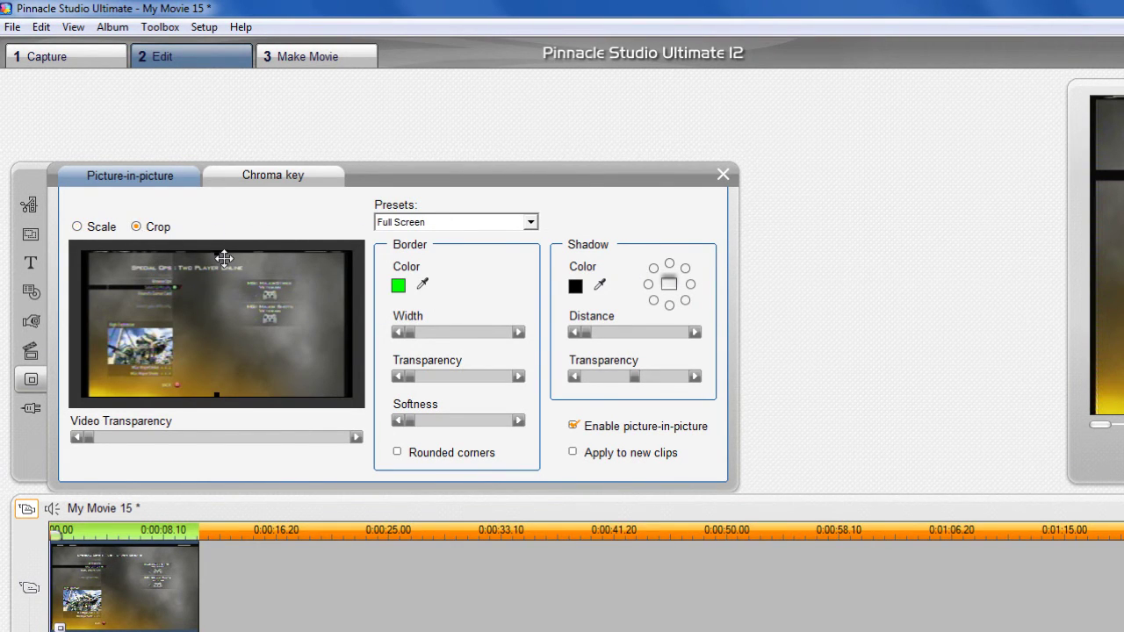
drag(217, 253, 217, 256)
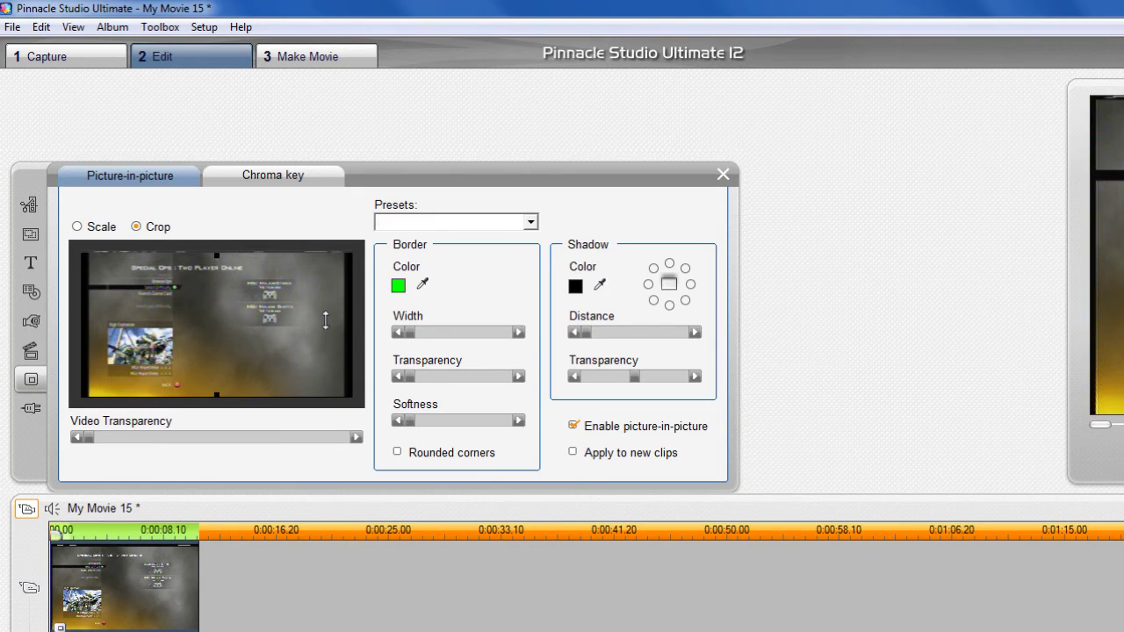
drag(347, 325, 344, 323)
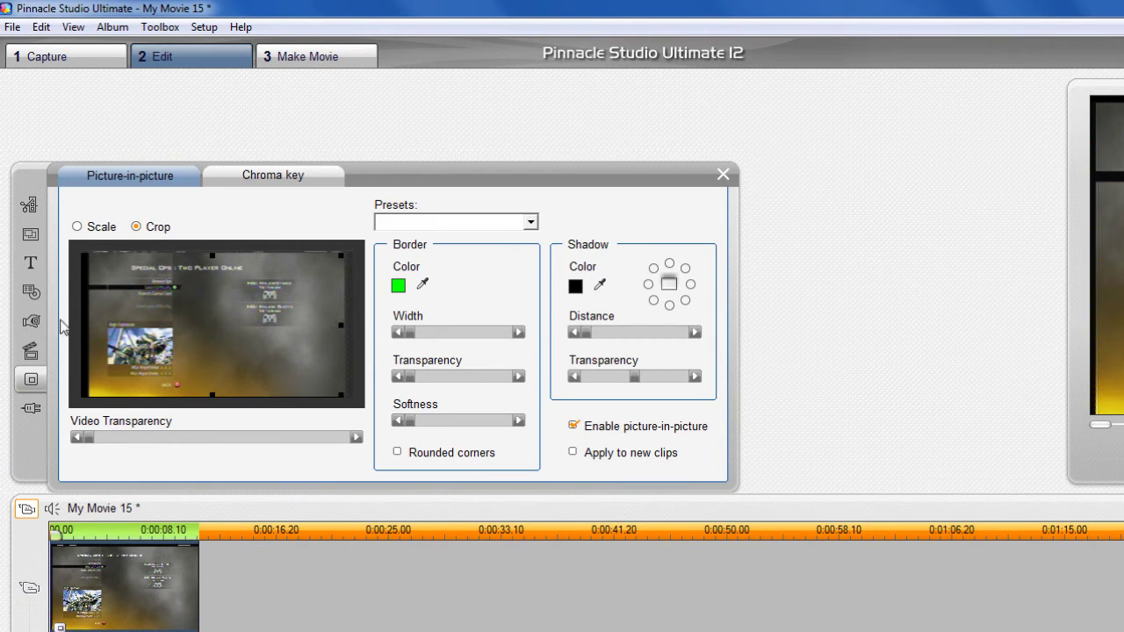
drag(84, 324, 89, 324)
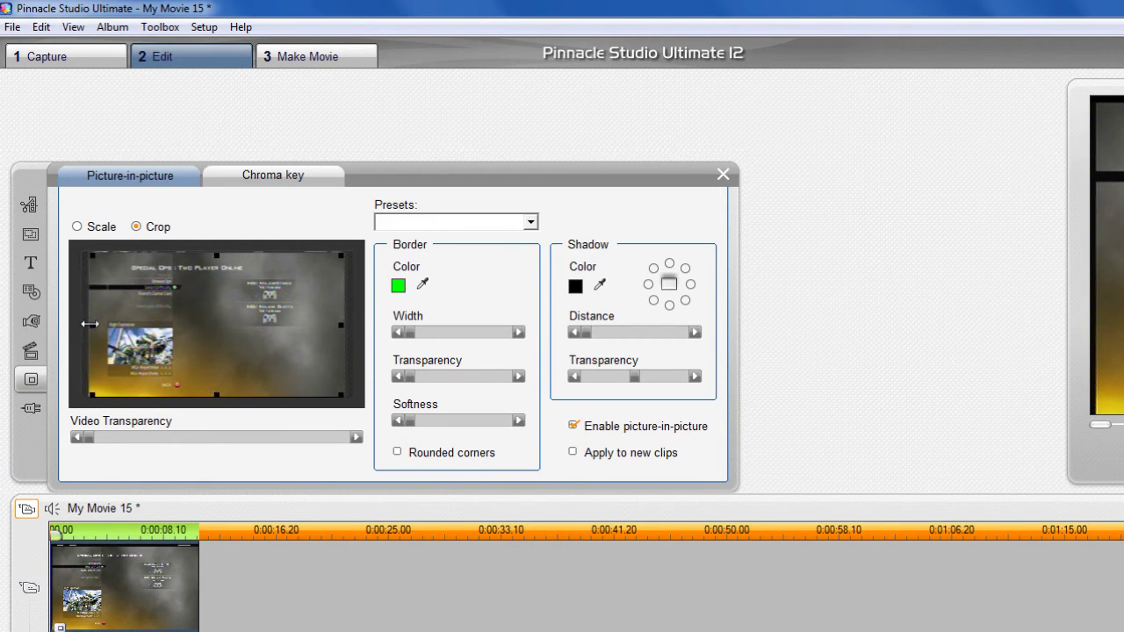
Step: Scale the picture up and wider to fill the frame, then preview the edited clip
click(77, 227)
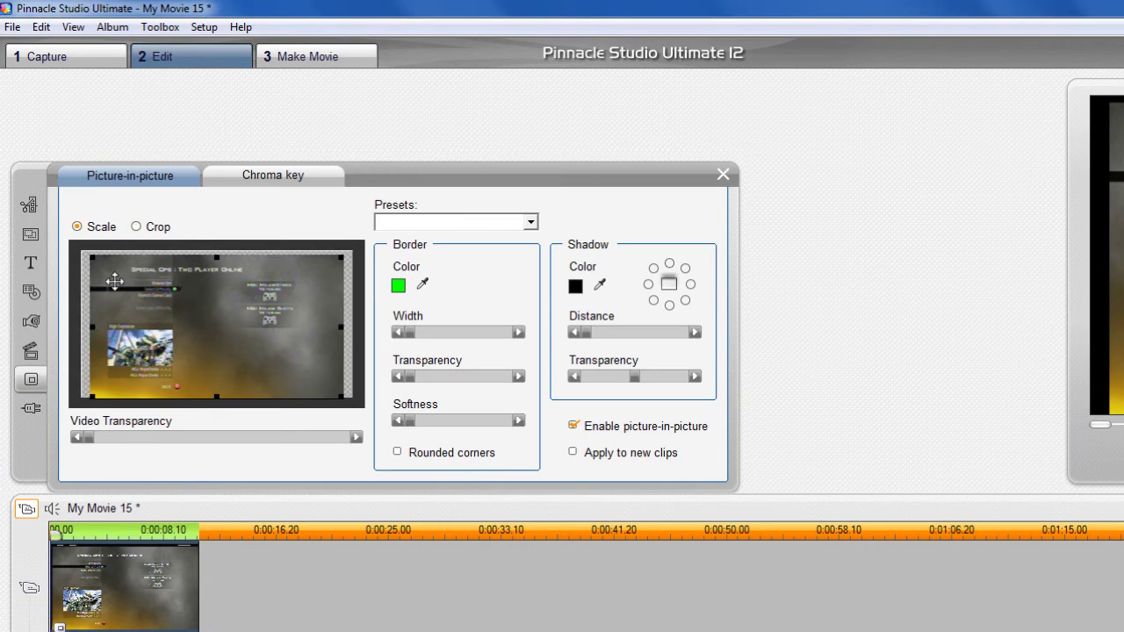
drag(331, 394, 347, 397)
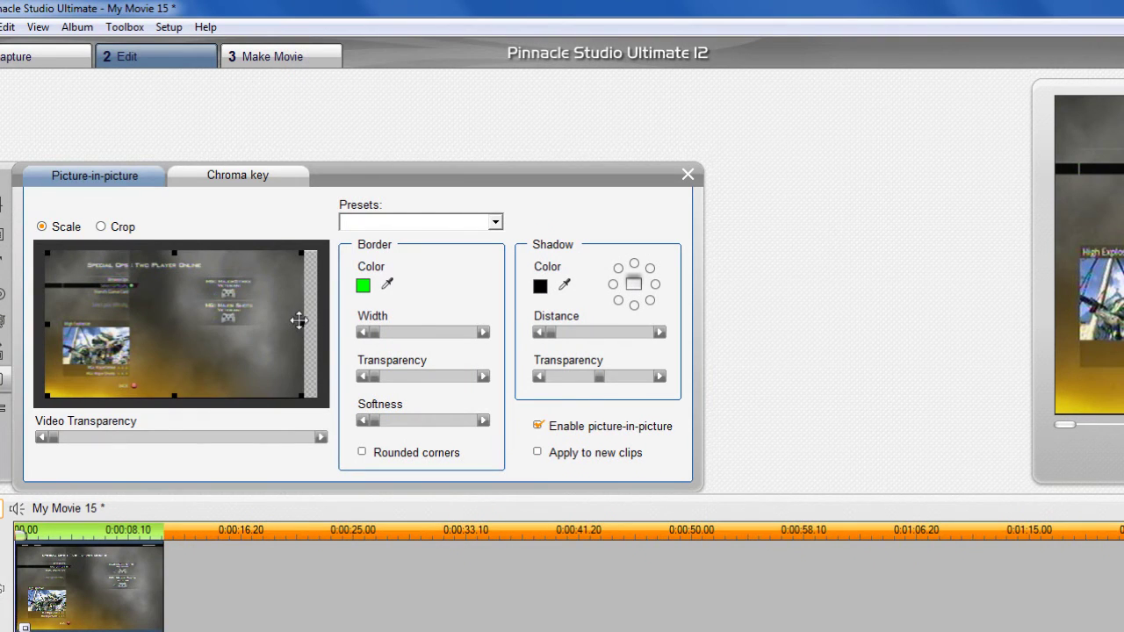
drag(300, 322, 318, 326)
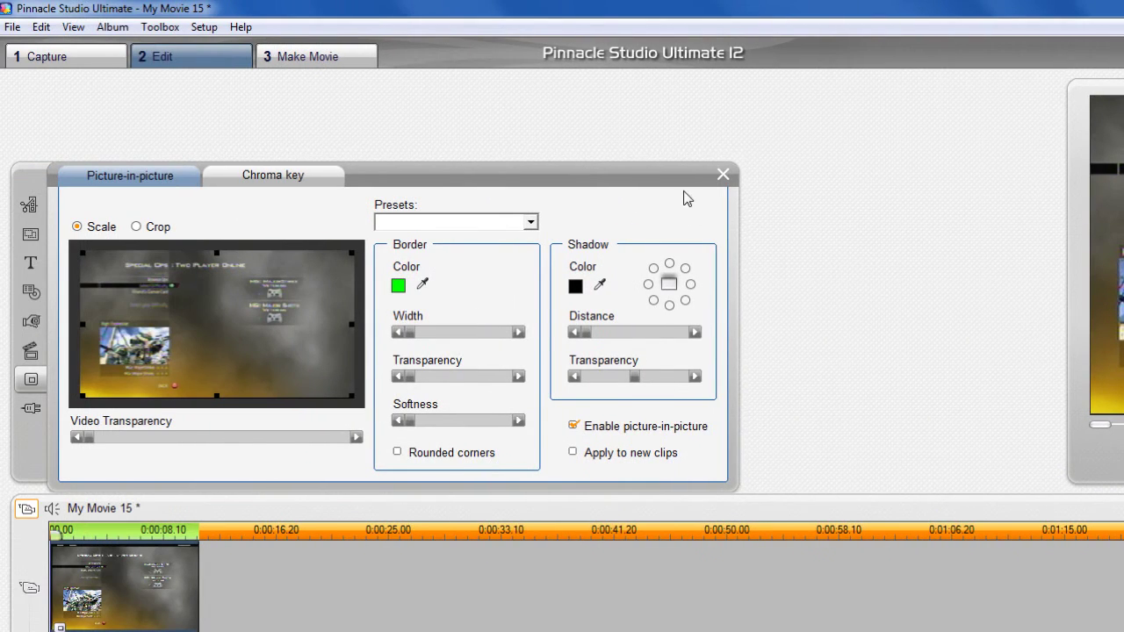
click(722, 180)
click(728, 192)
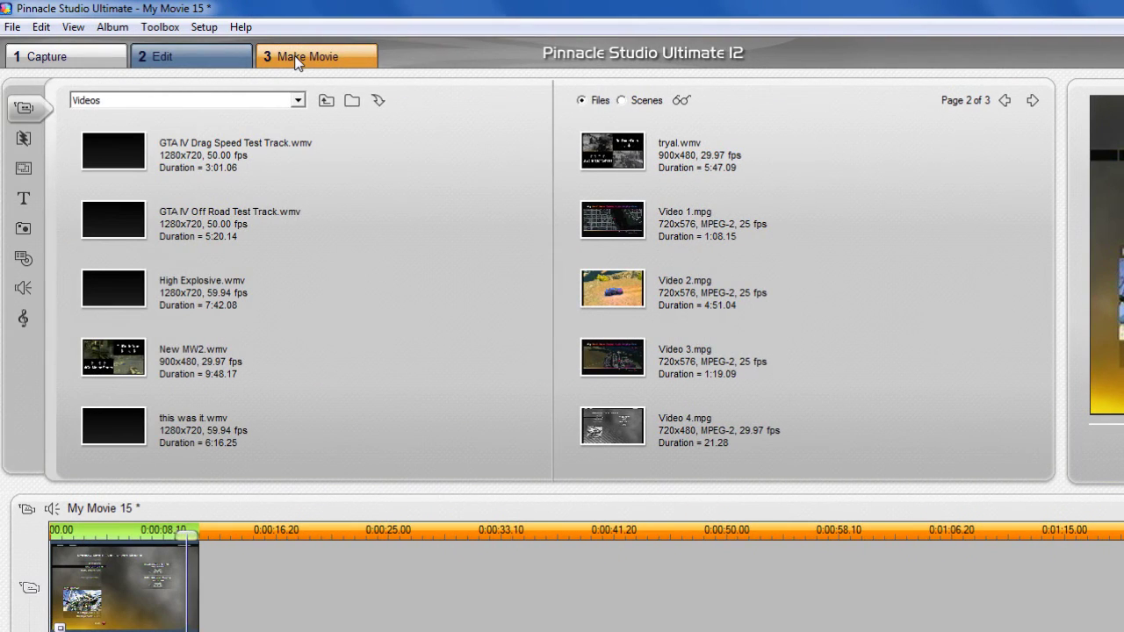
click(299, 58)
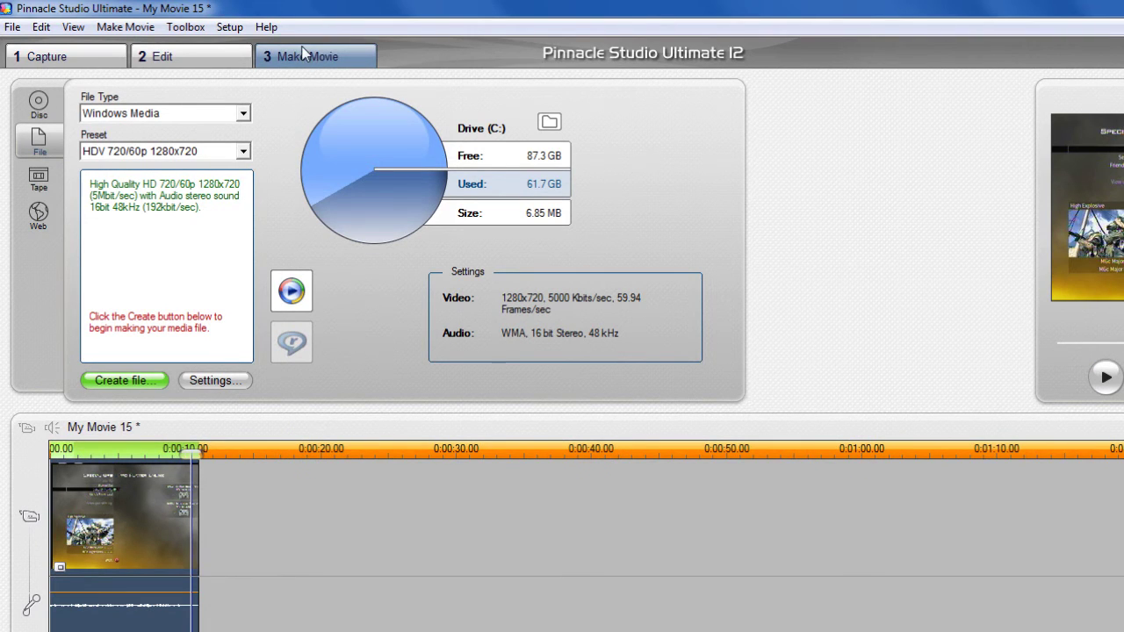
Step: Set the output file type to Windows Media with the HDV 720/60p 1280x720 preset
click(170, 112)
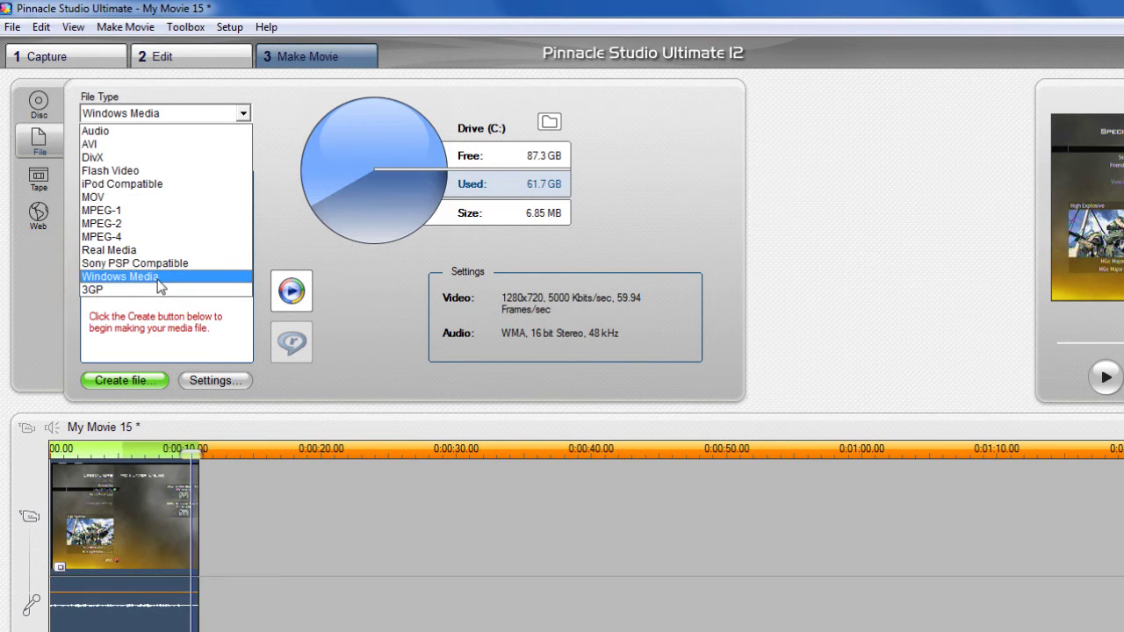
click(159, 277)
click(166, 152)
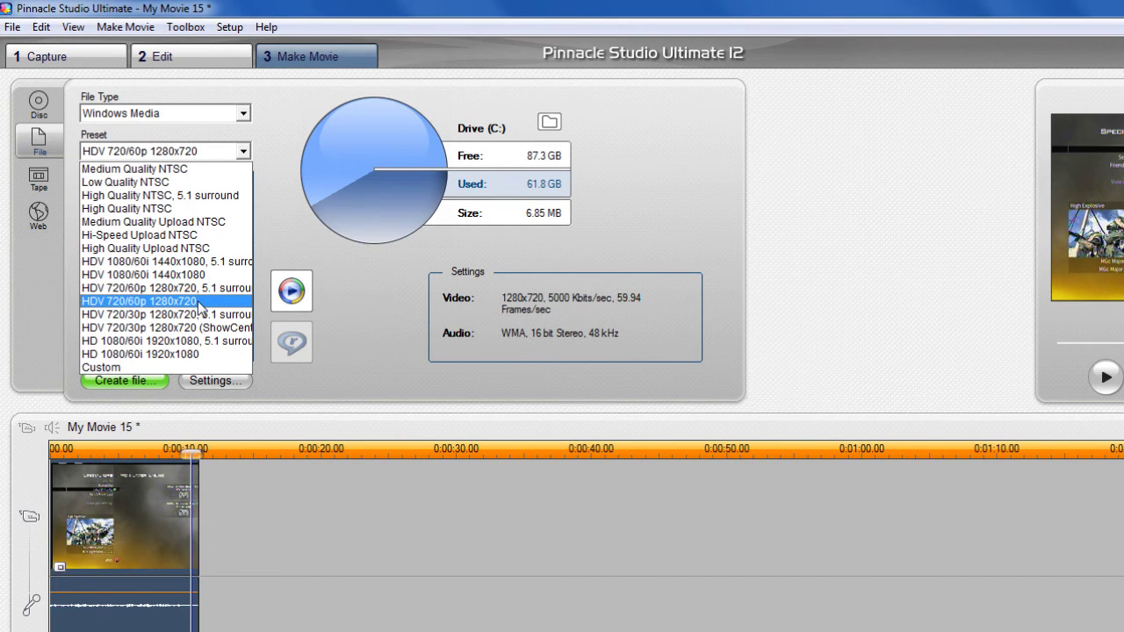
click(200, 305)
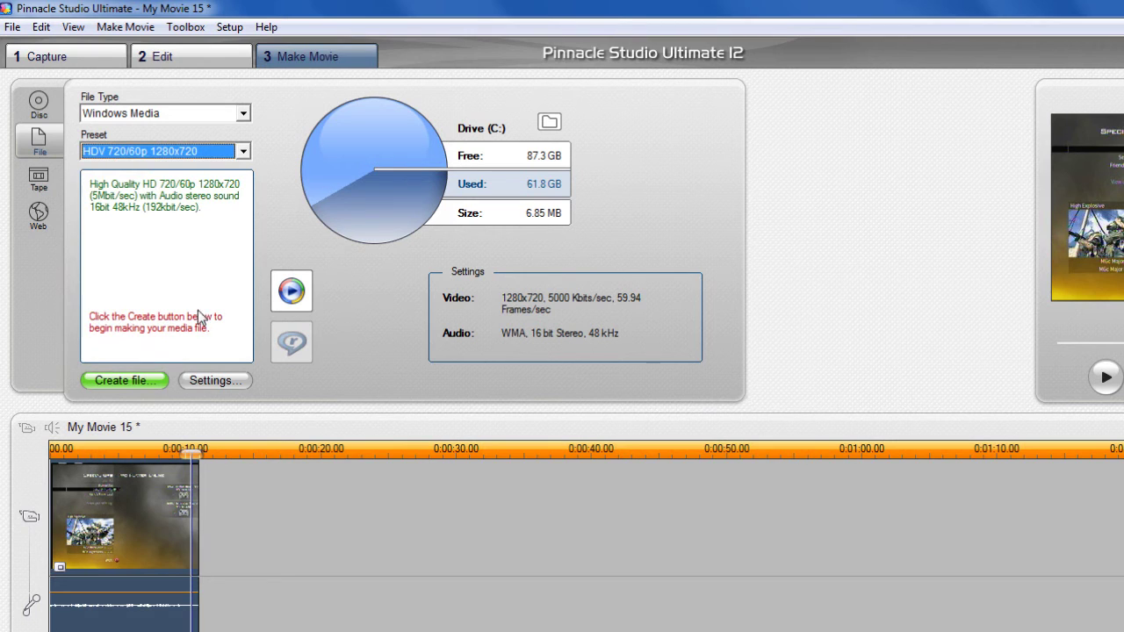
Step: Start creating the movie file in the default save location, then cancel the render
click(111, 381)
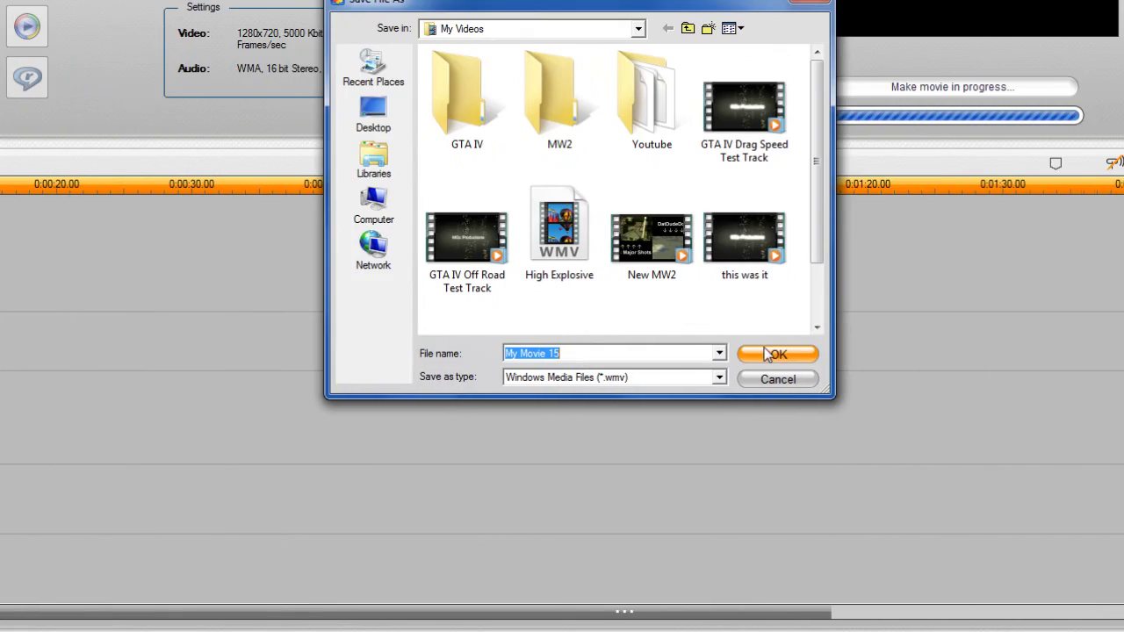
click(765, 353)
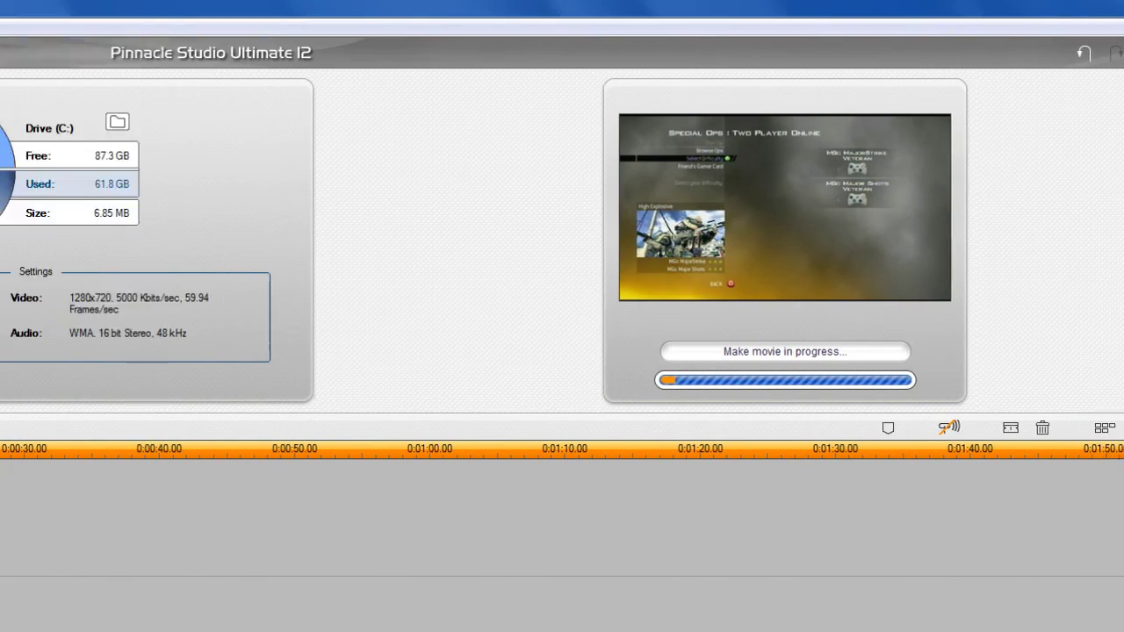
key(Escape)
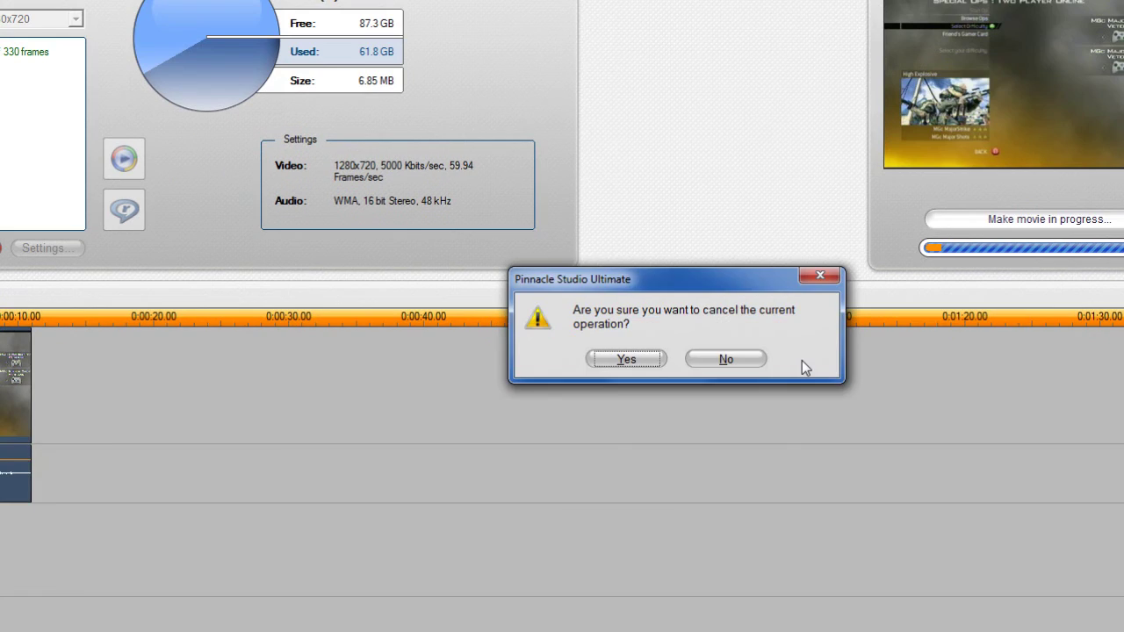
click(626, 359)
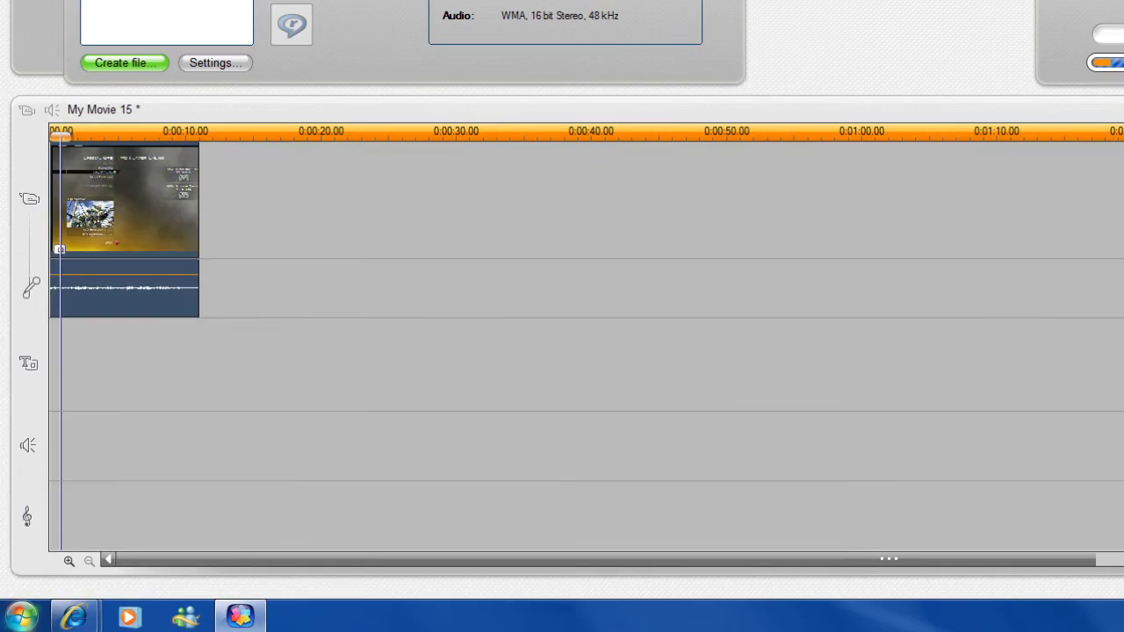
Step: Open My Movie 15 from the user's My Videos folder so it plays
click(19, 615)
click(251, 228)
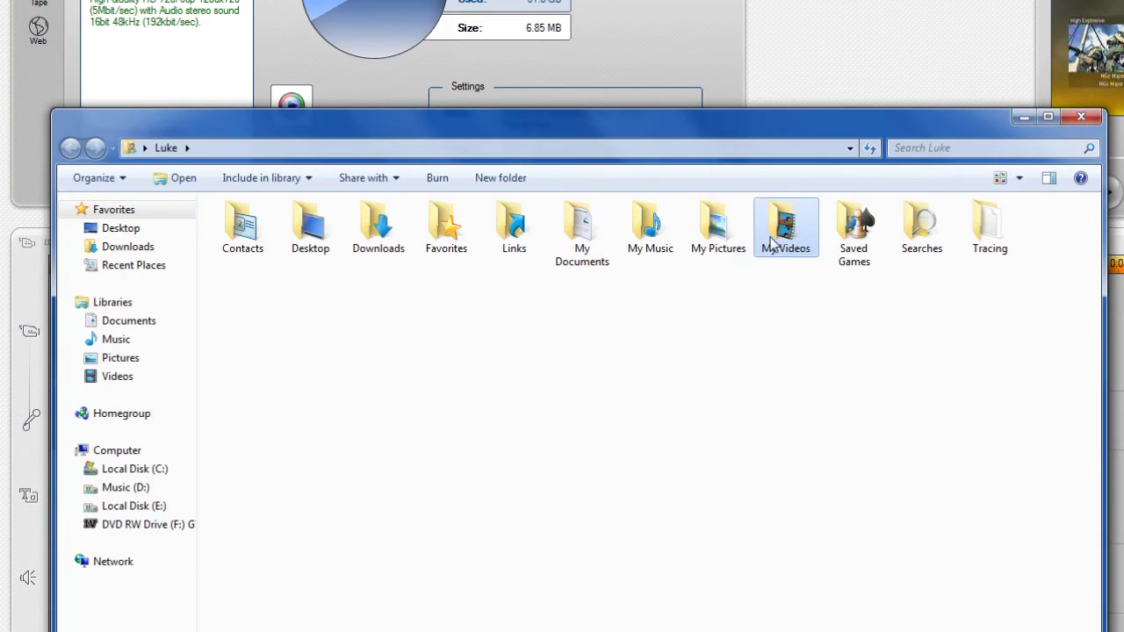
double_click(792, 230)
scroll(784, 340, down, 5)
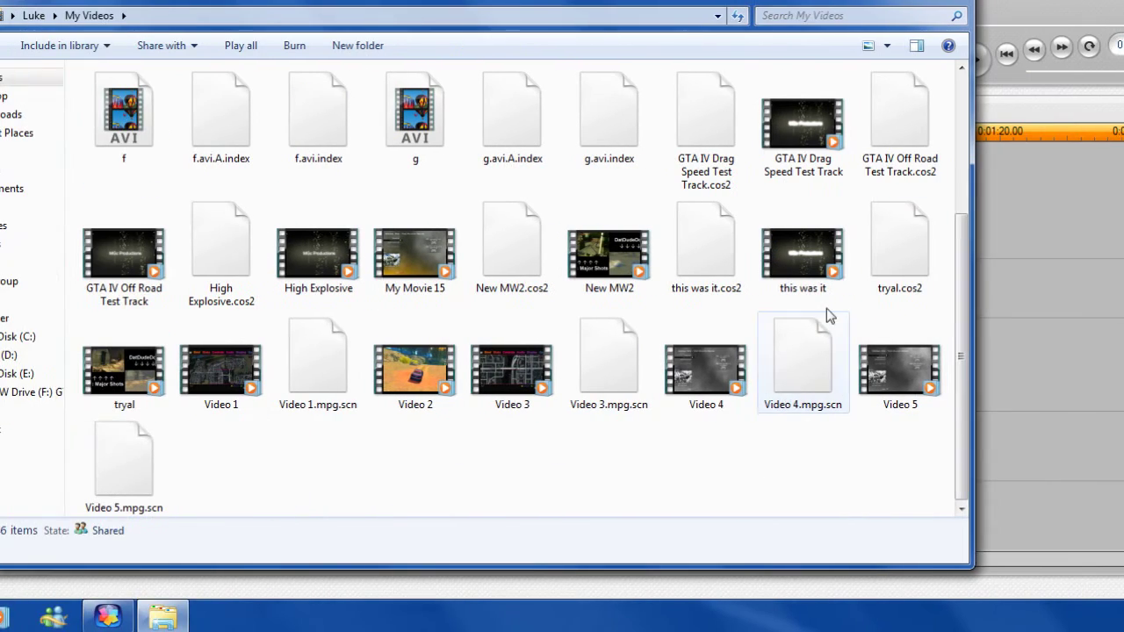
scroll(609, 325, up, 3)
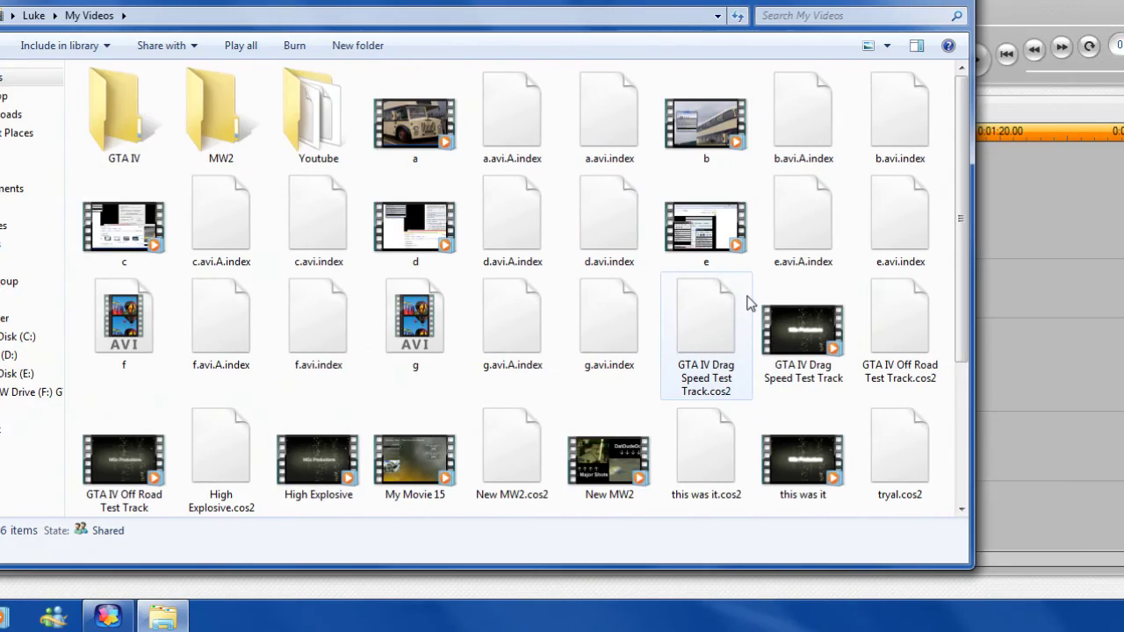
scroll(720, 263, down, 3)
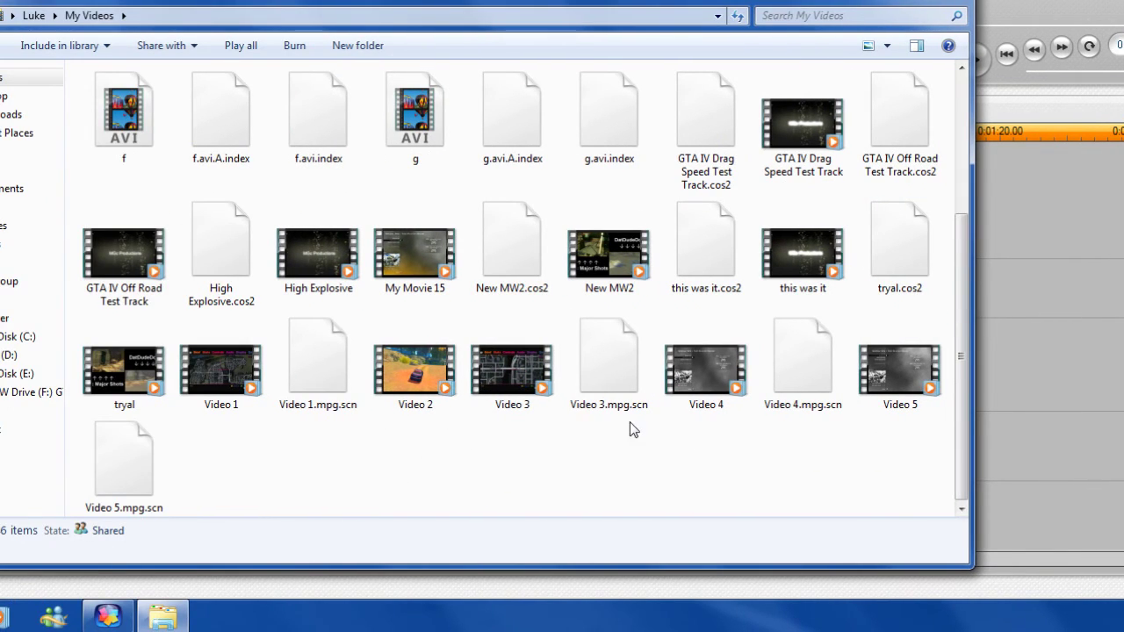
double_click(803, 123)
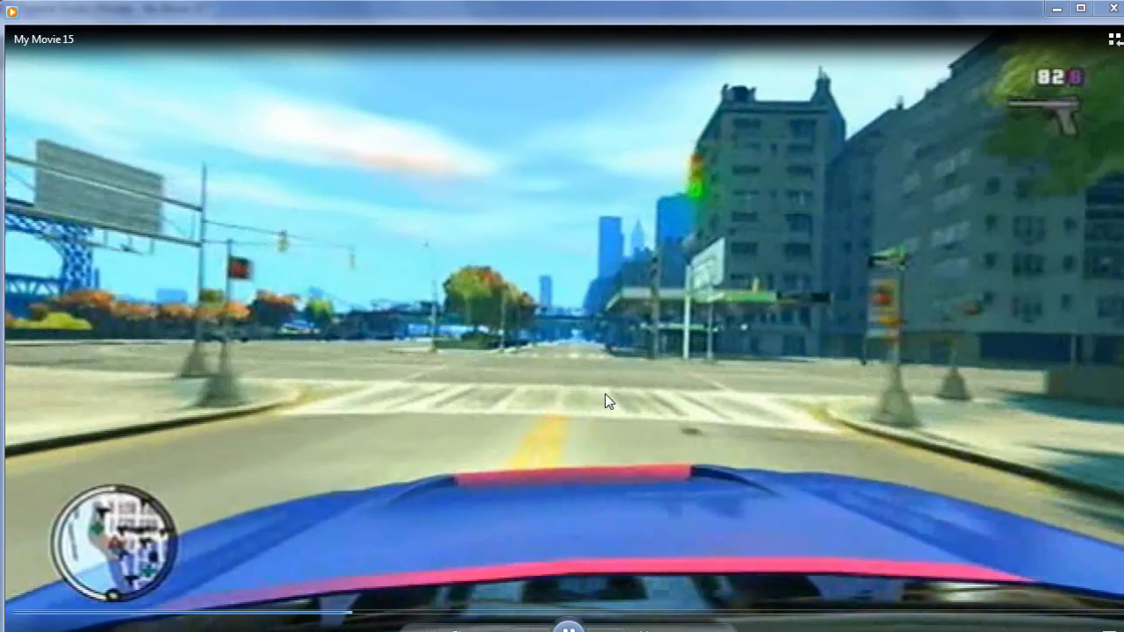
Step: Exit full screen, mute My Movie 15, shrink the player window, then close the player
double_click(605, 394)
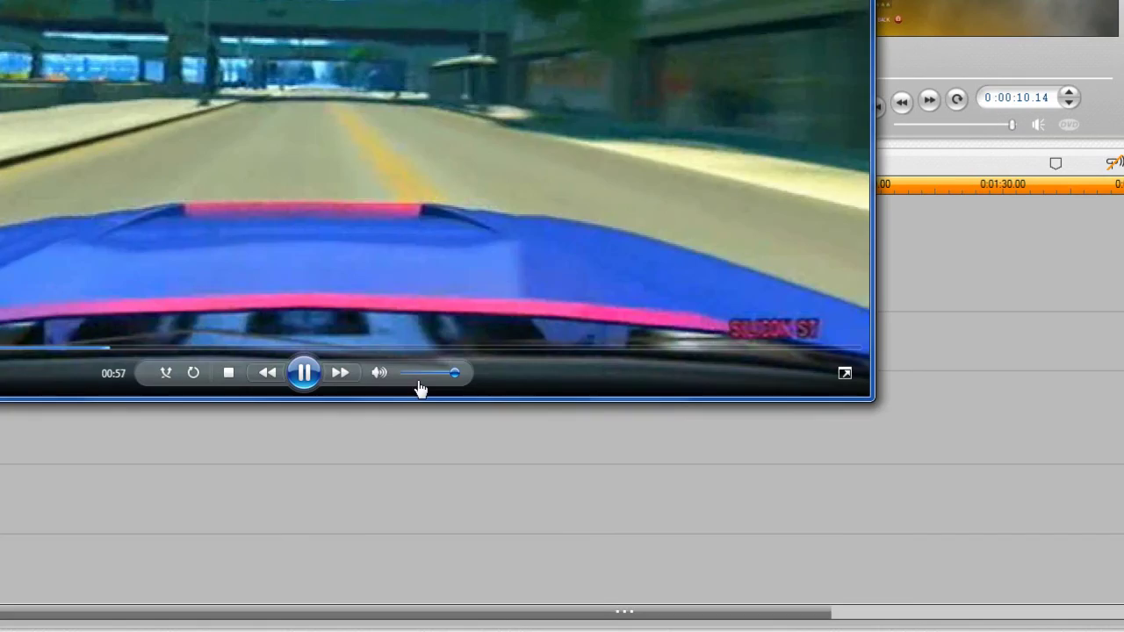
click(246, 372)
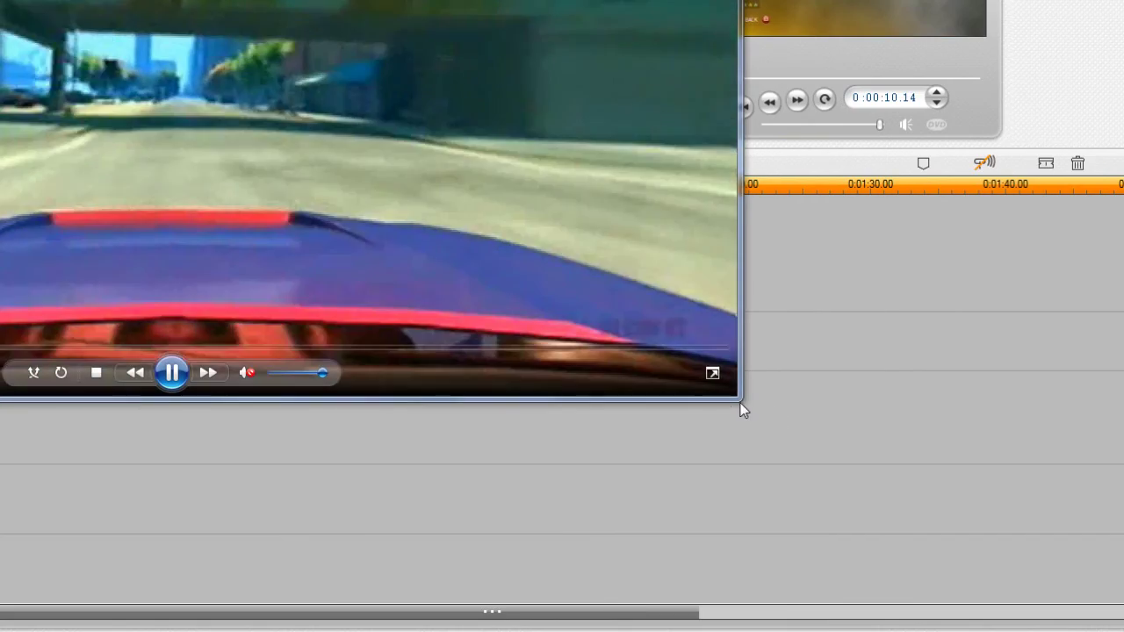
drag(874, 401, 489, 227)
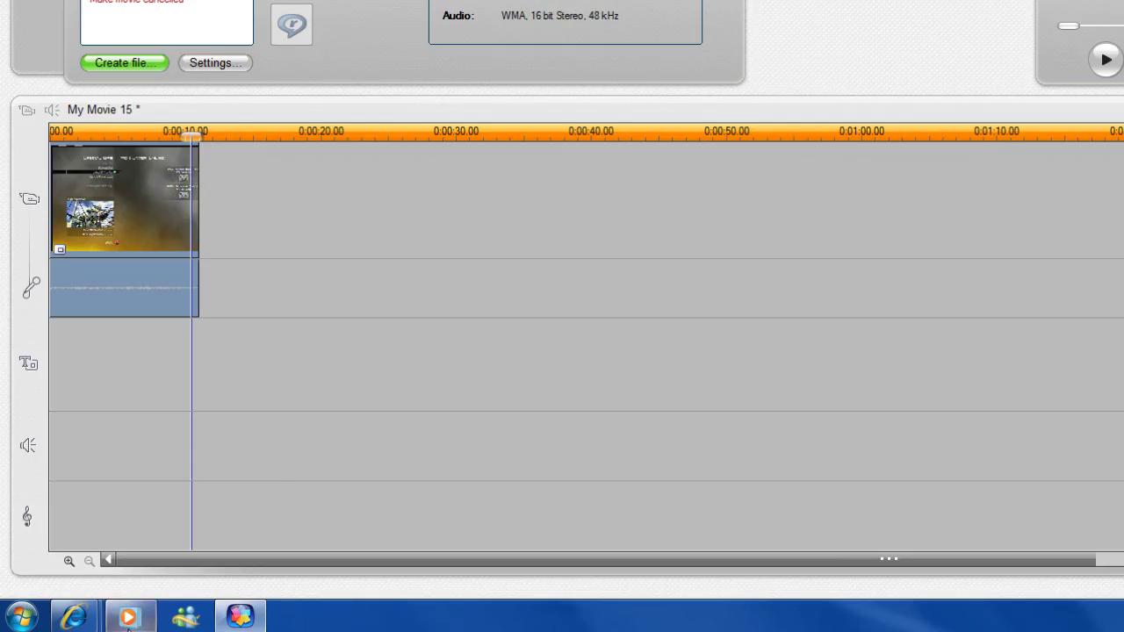
click(128, 618)
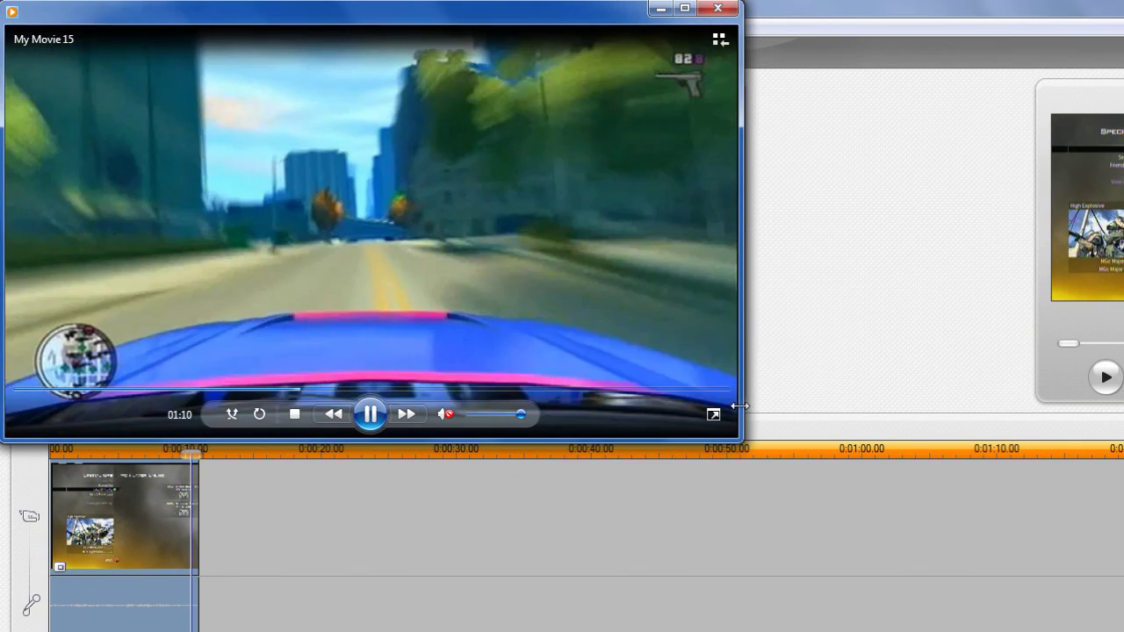
drag(740, 437, 712, 424)
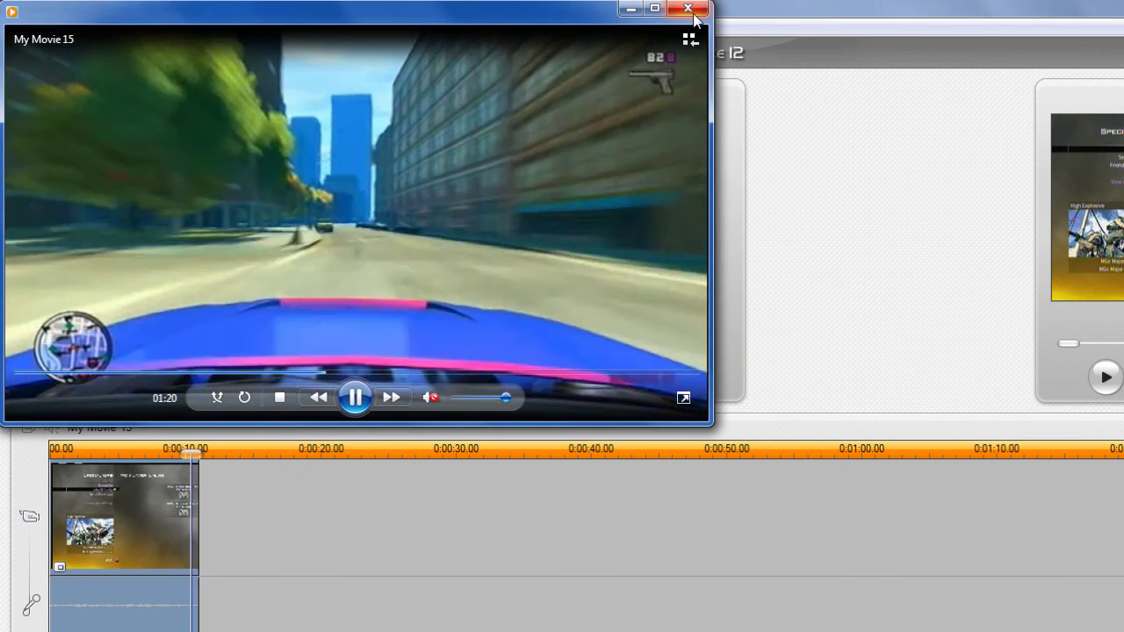
click(635, 53)
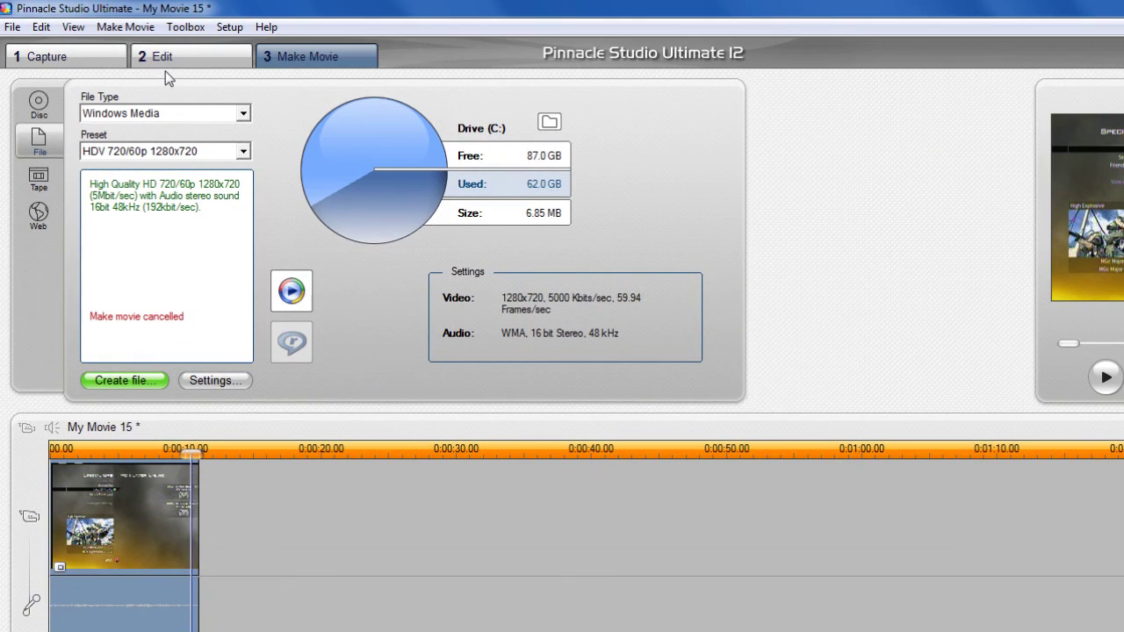
Step: Switch Pinnacle Studio back to Edit mode to show the My Movie 15 timeline
click(168, 60)
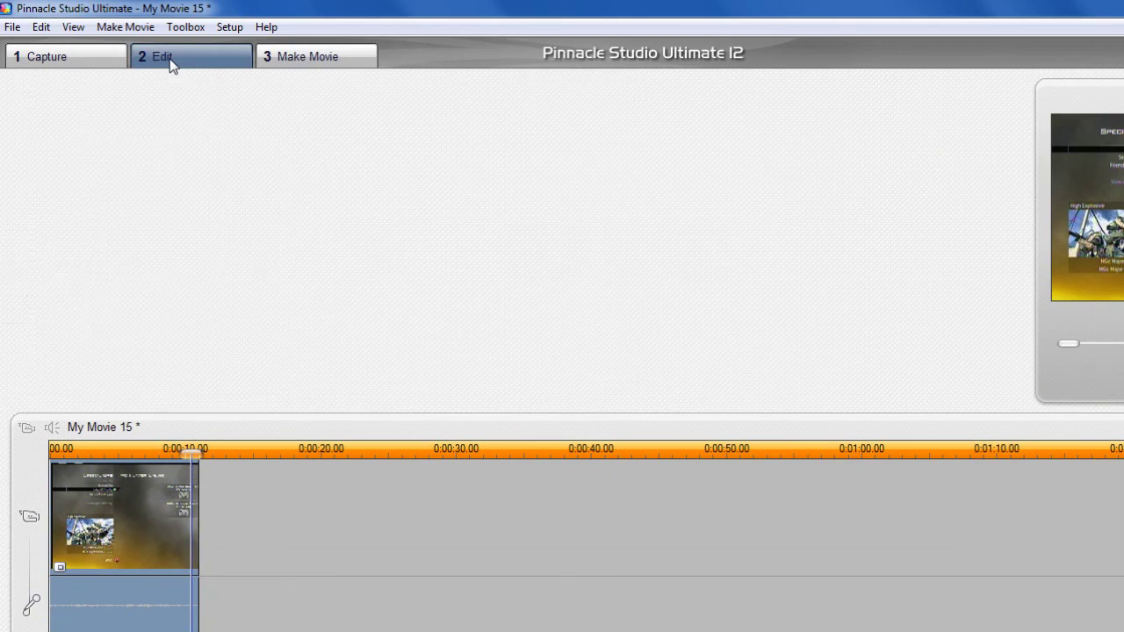